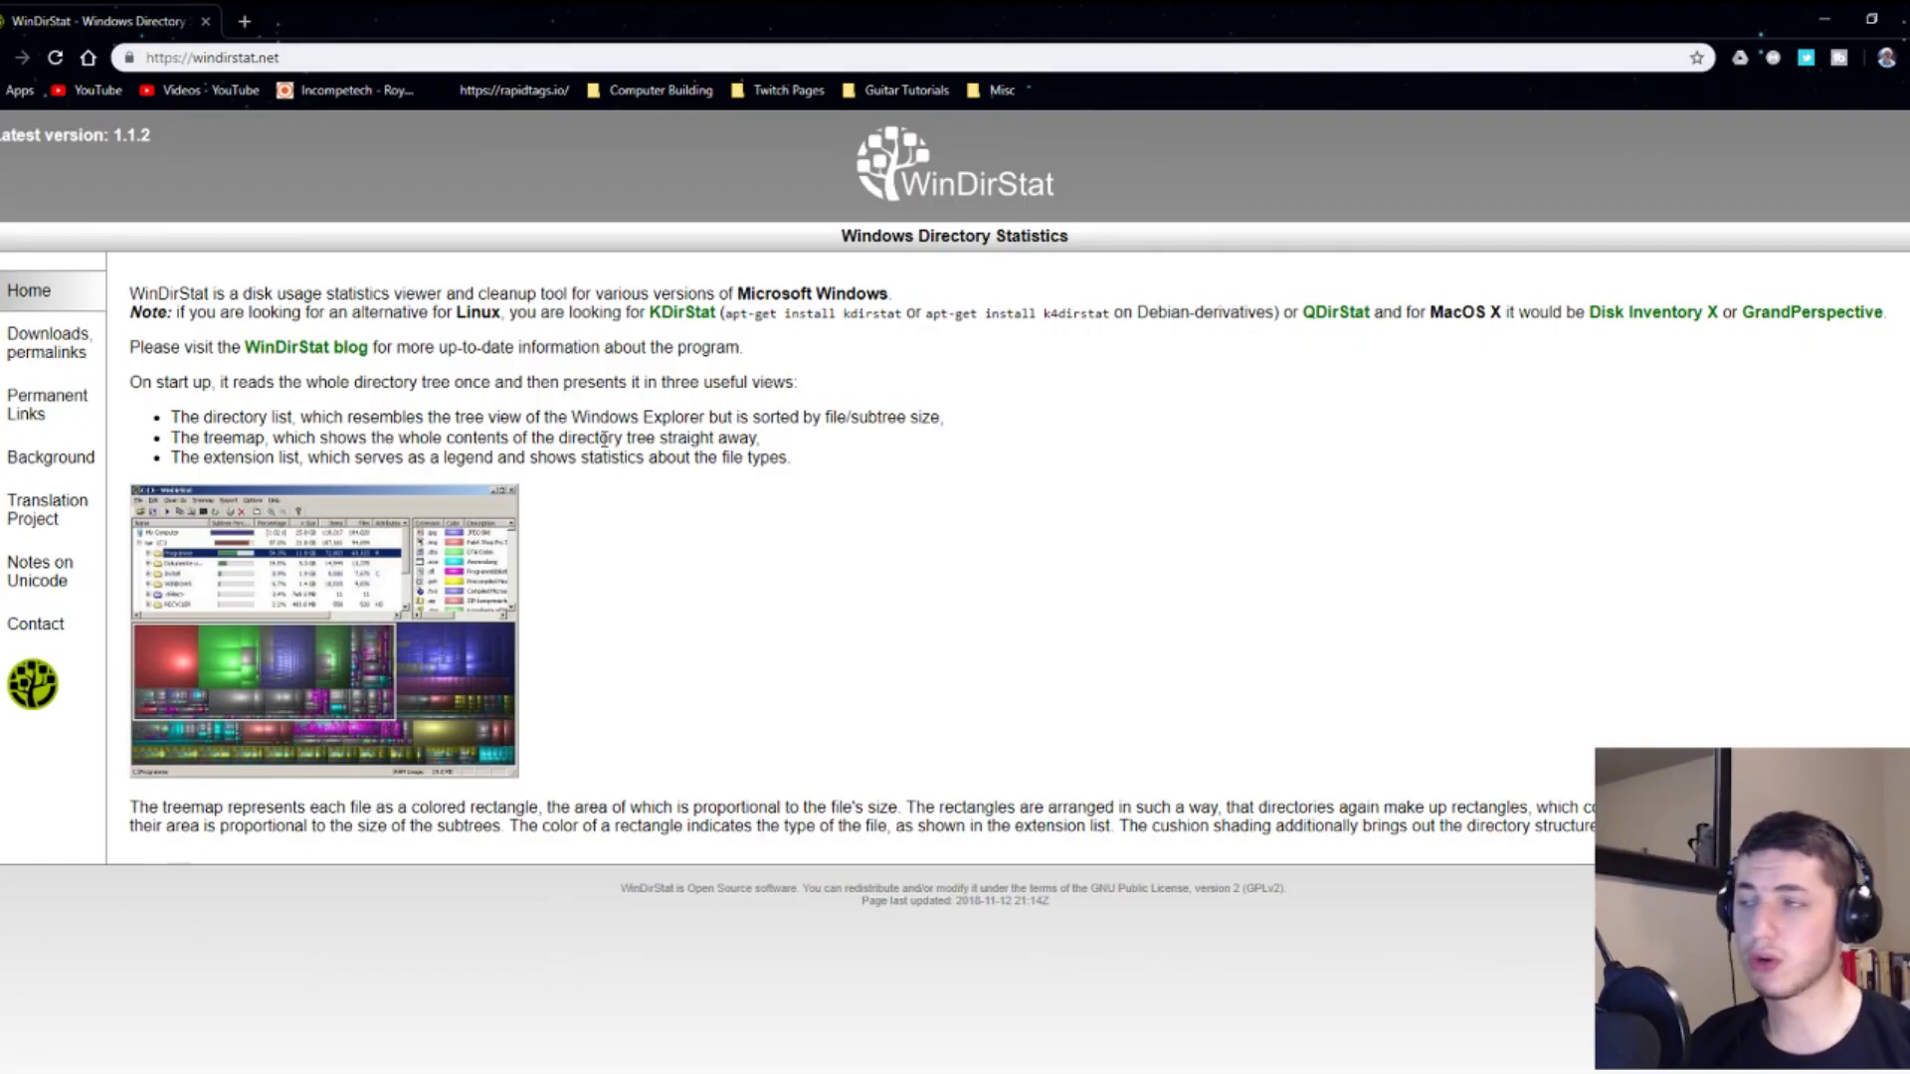
Step: Open the WinDirStat downloads page and follow its link to the FossHub download page
click(62, 356)
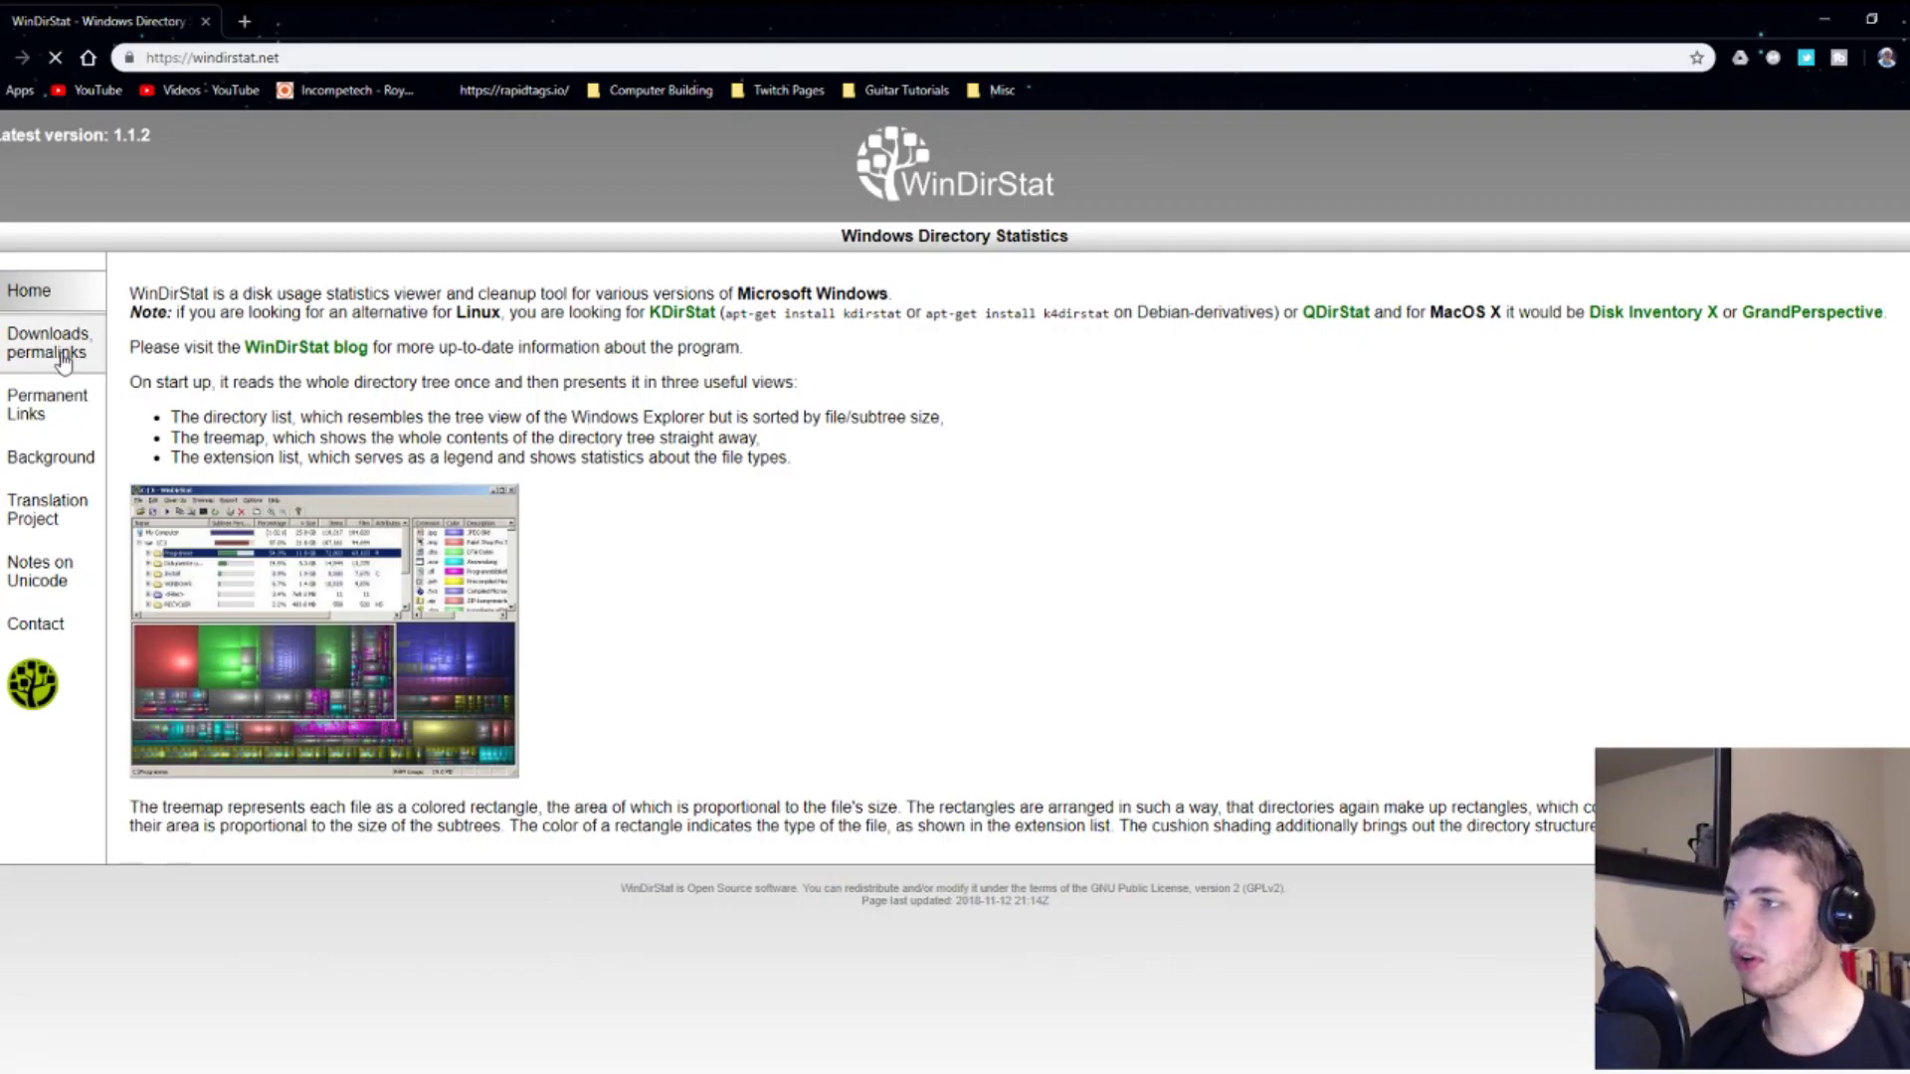
scroll(432, 408, down, 2)
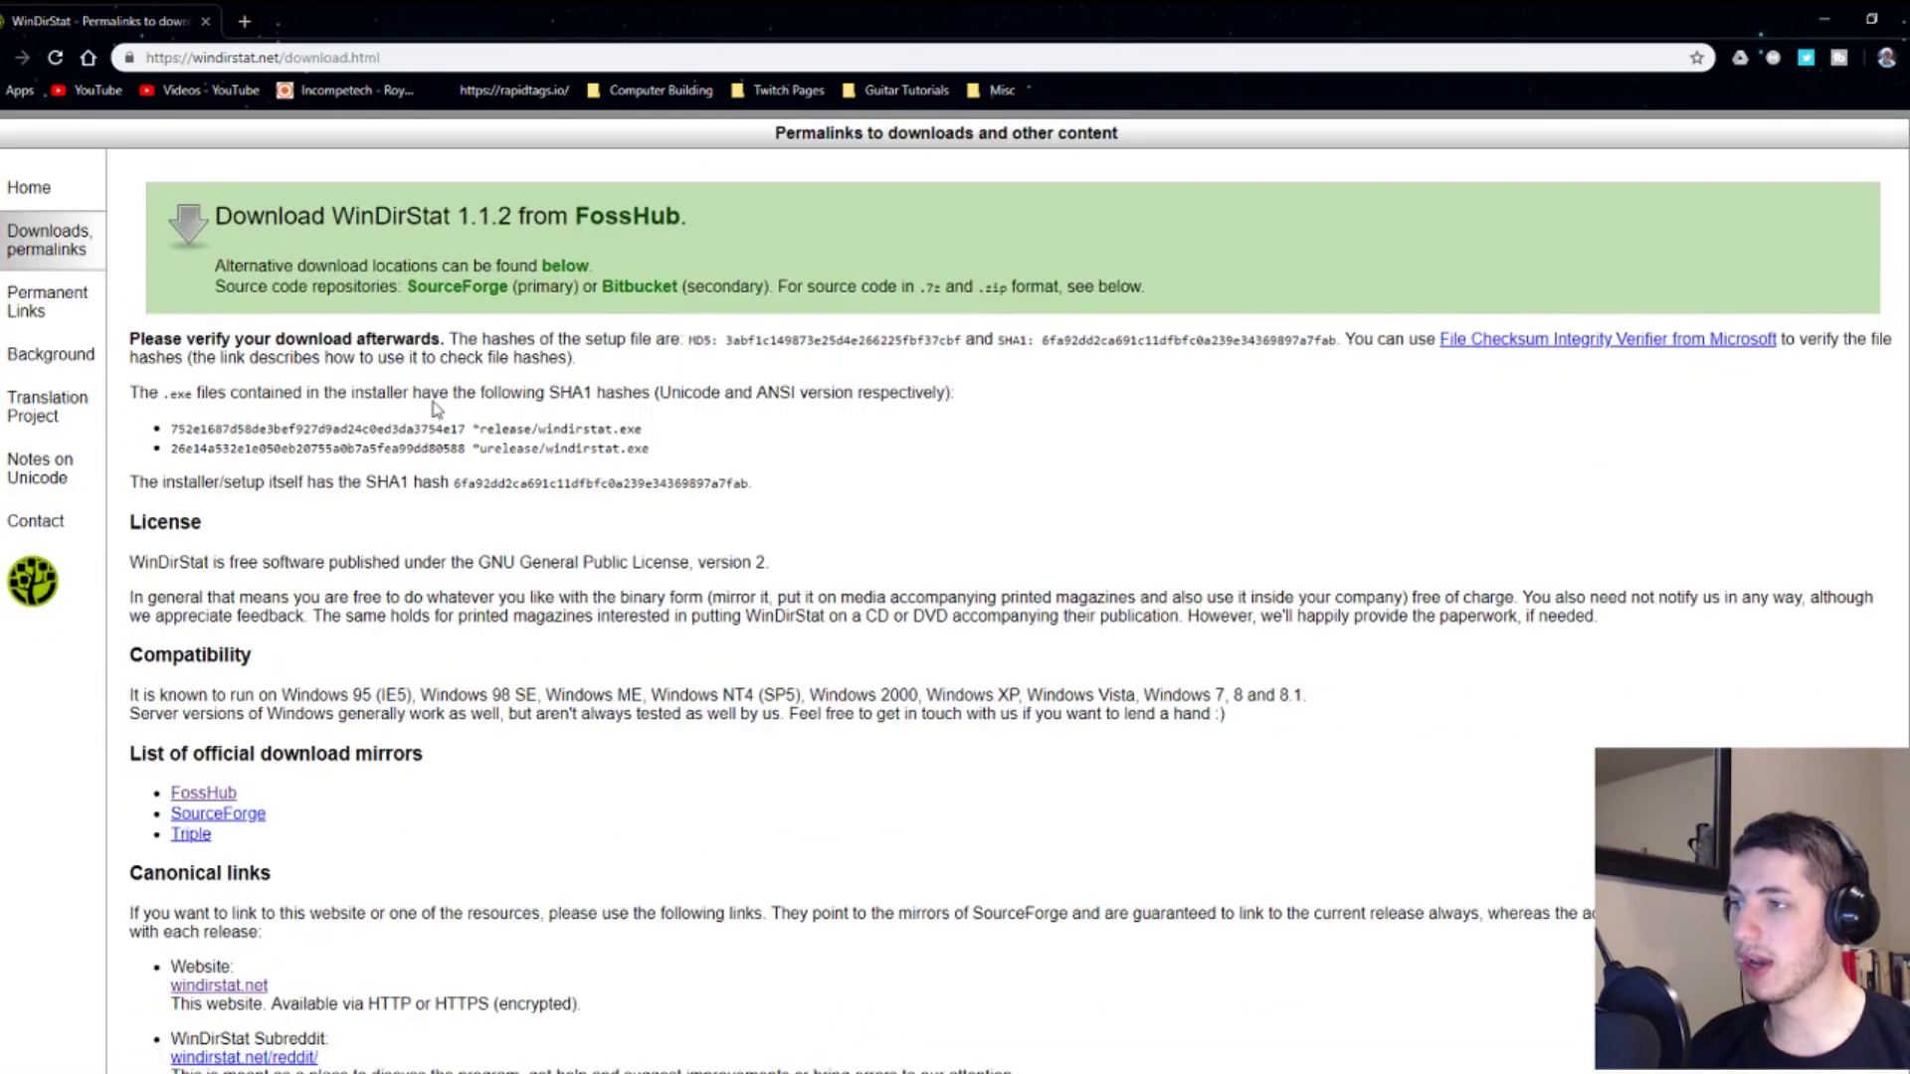
scroll(461, 296, up, 1)
scroll(460, 652, down, 2)
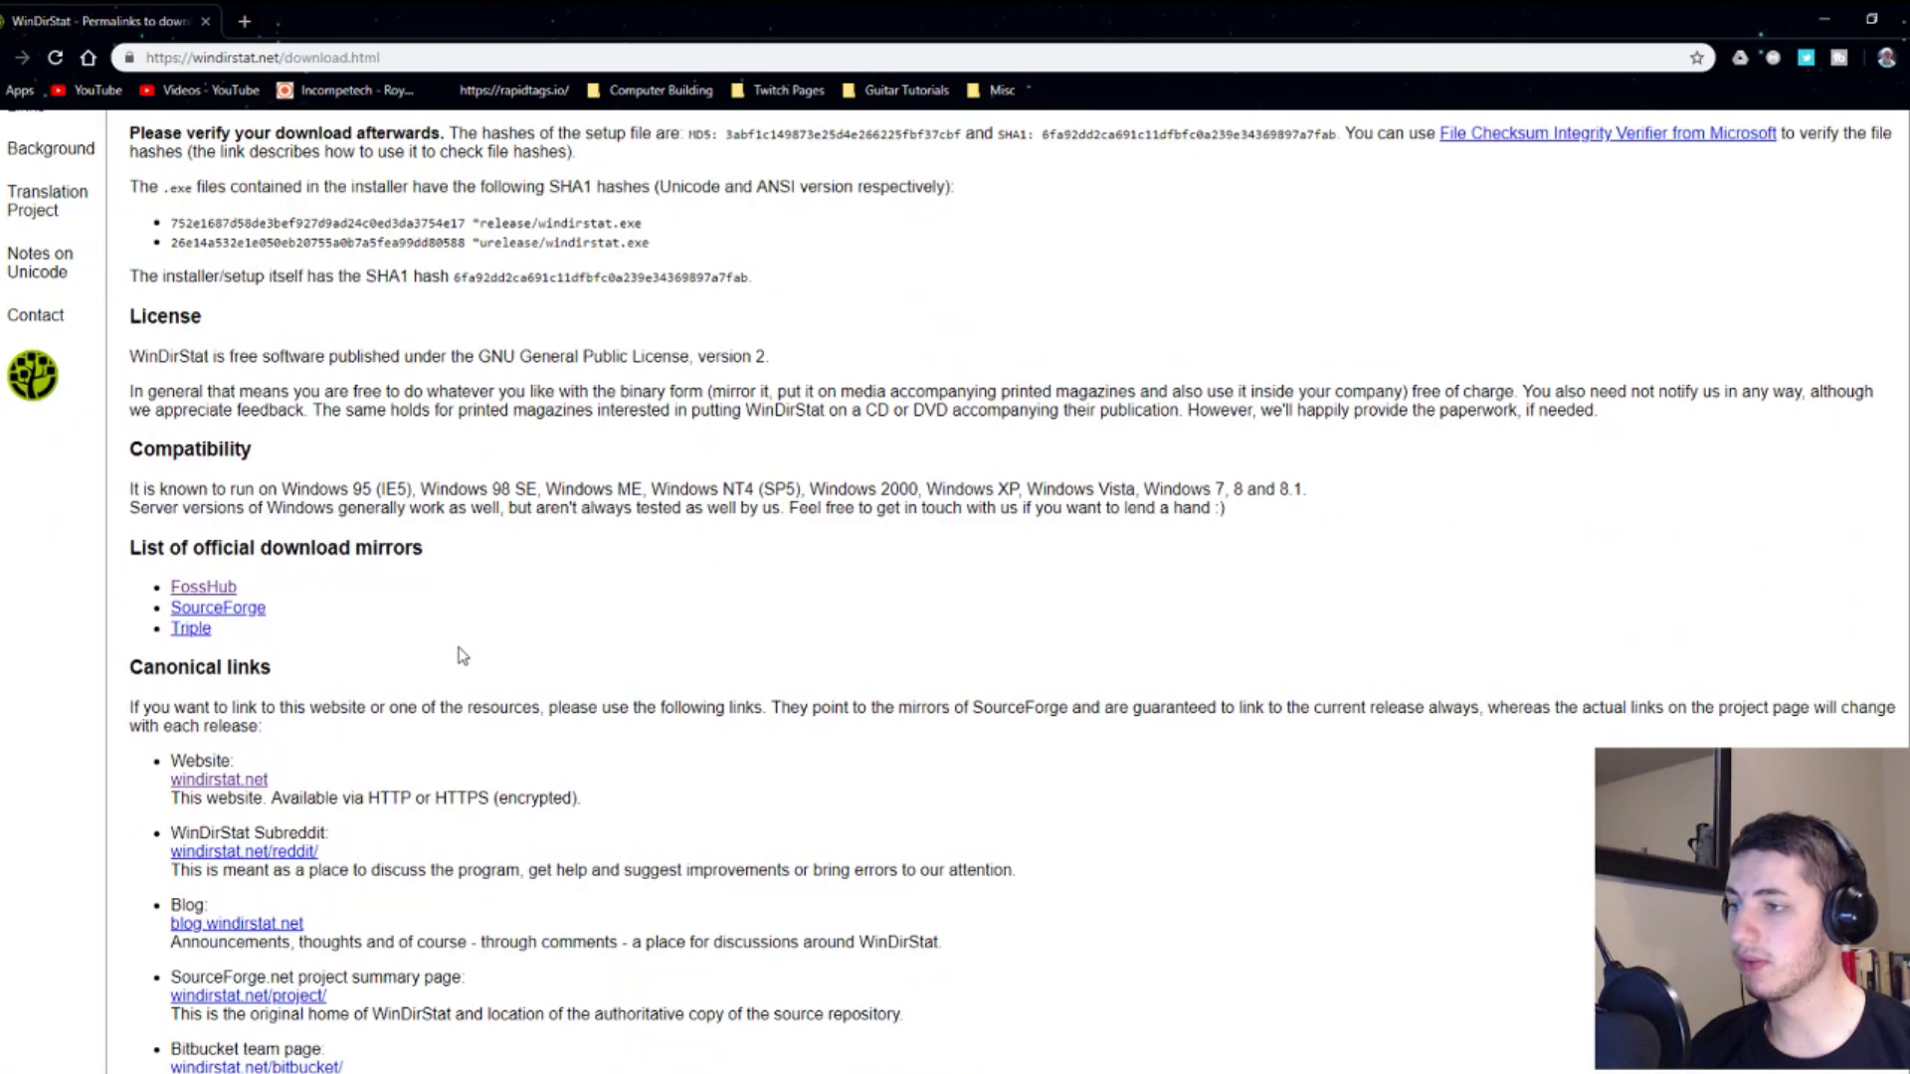
scroll(554, 759, down, 3)
scroll(553, 760, up, 3)
scroll(554, 759, down, 3)
scroll(554, 759, up, 6)
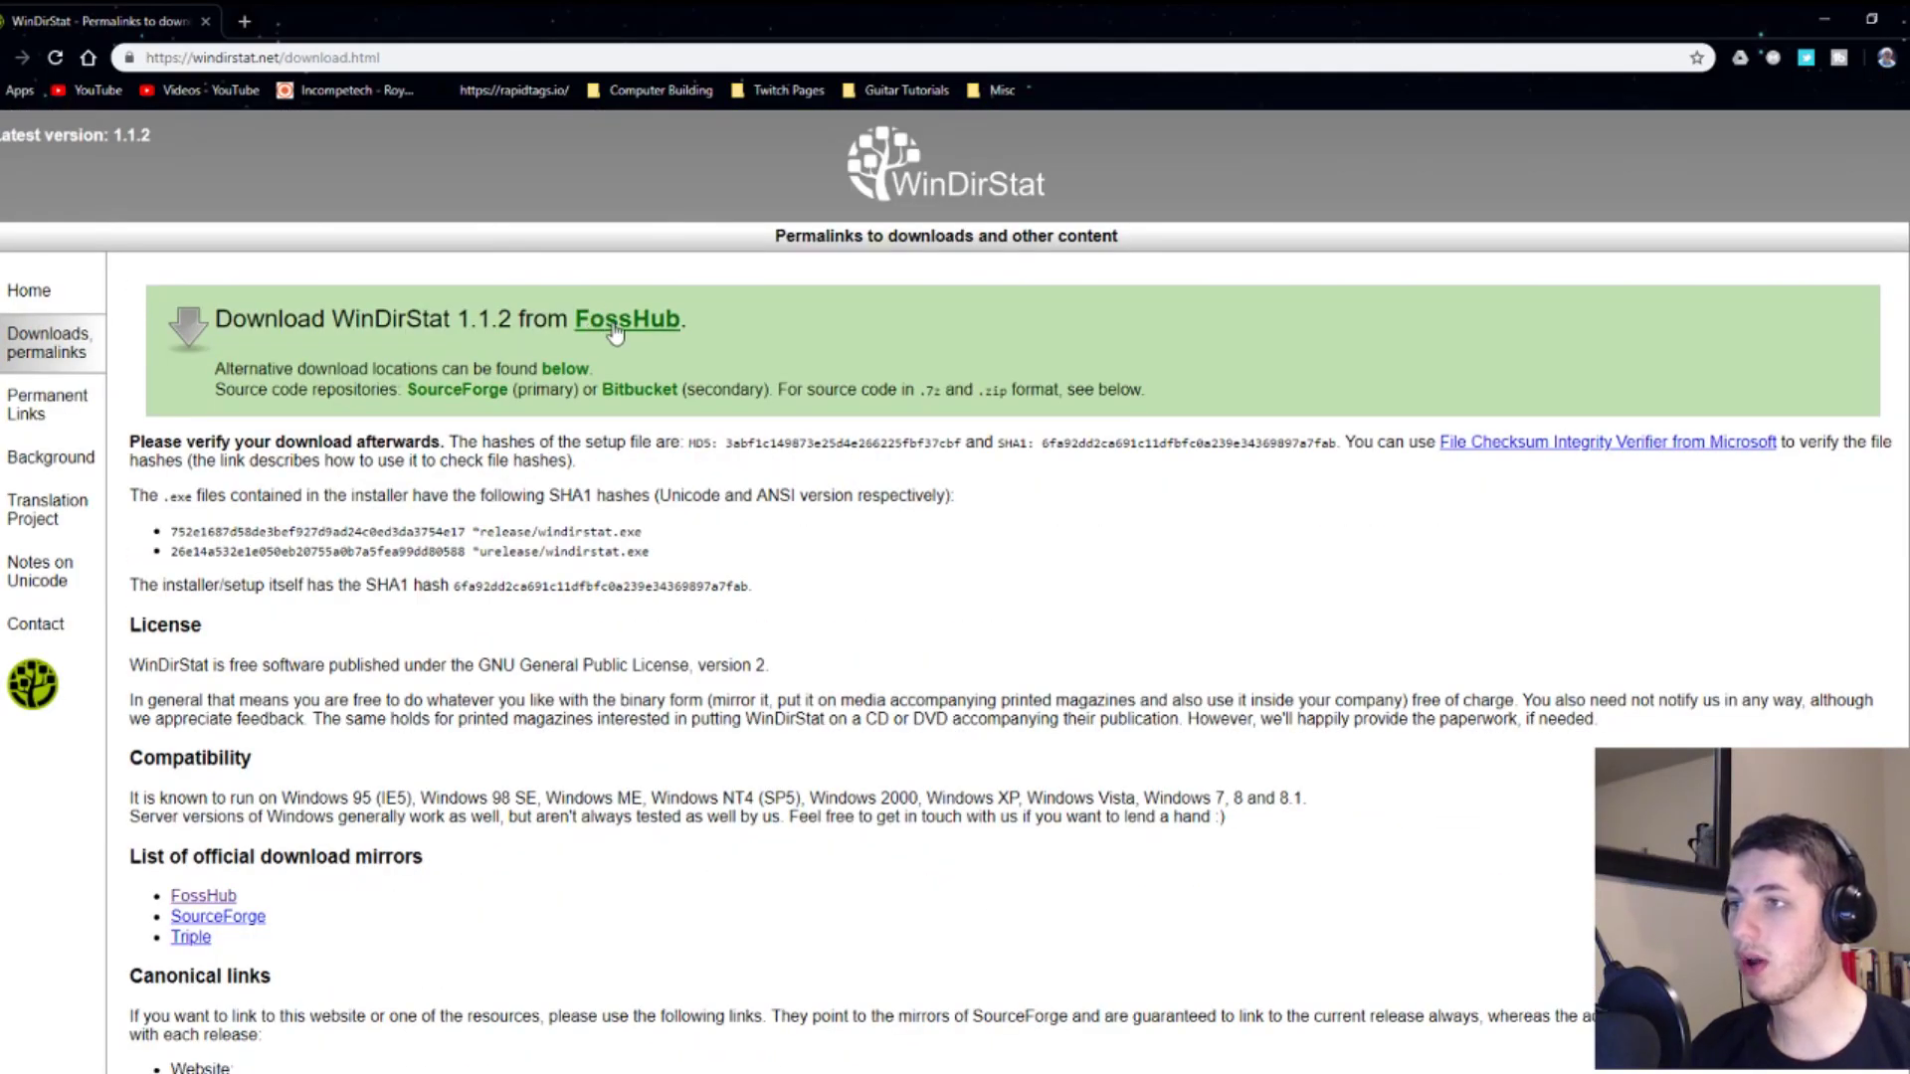
click(648, 340)
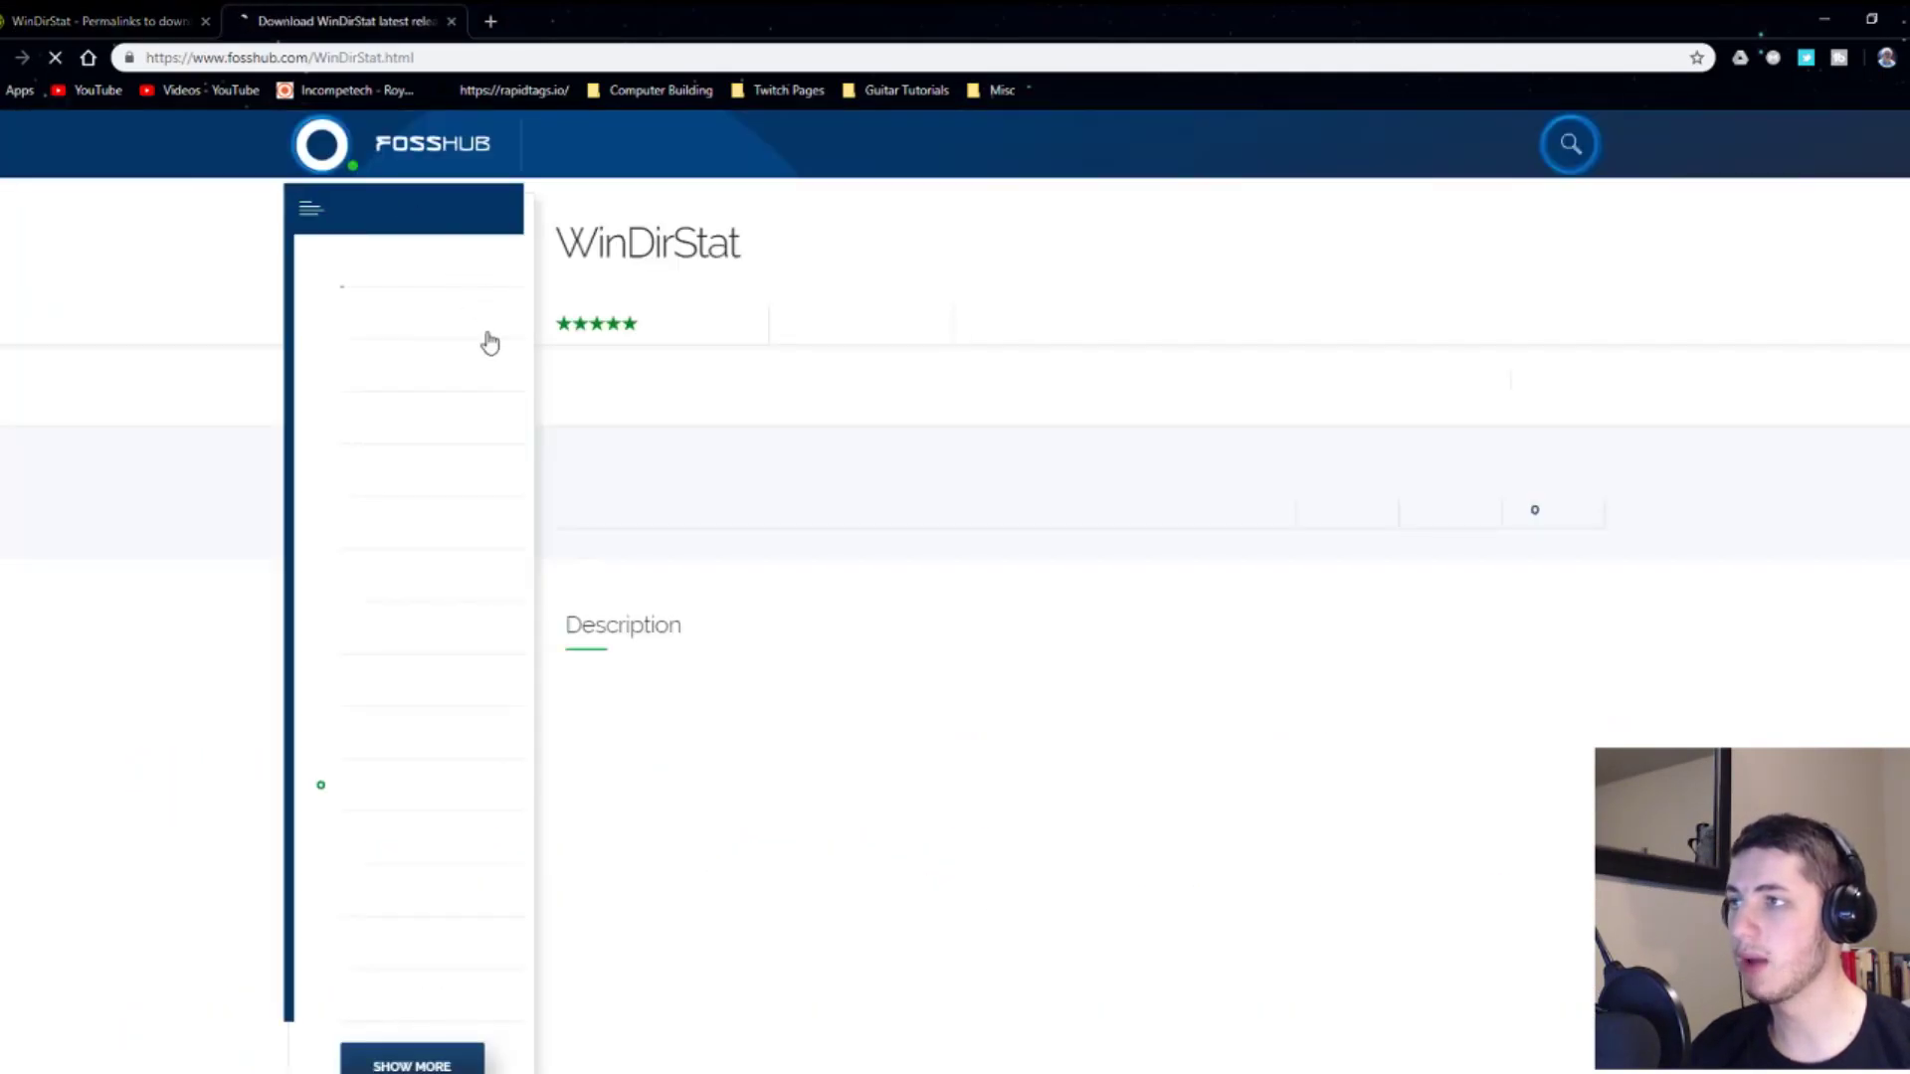
Step: Download the WinDirStat Windows Installer from FossHub and launch the downloaded setup file
scroll(746, 815, down, 2)
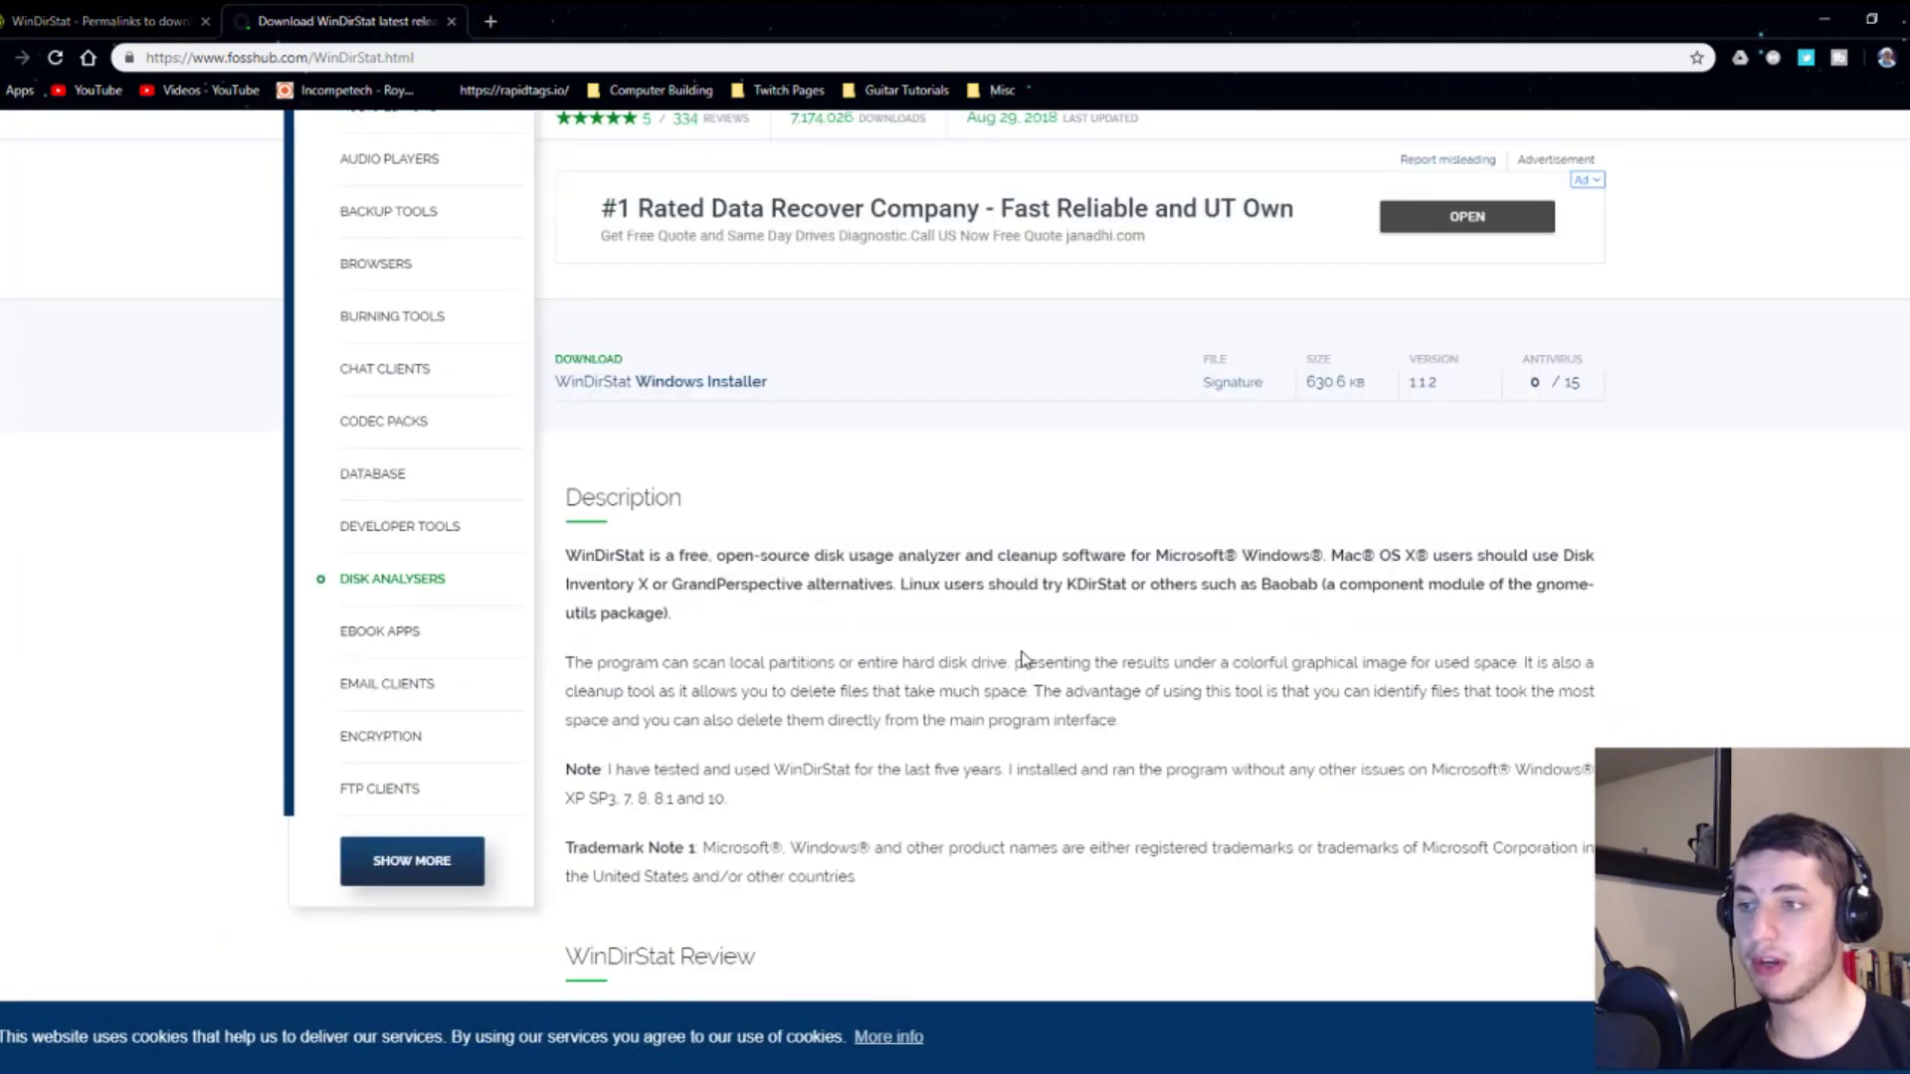
scroll(867, 631, down, 2)
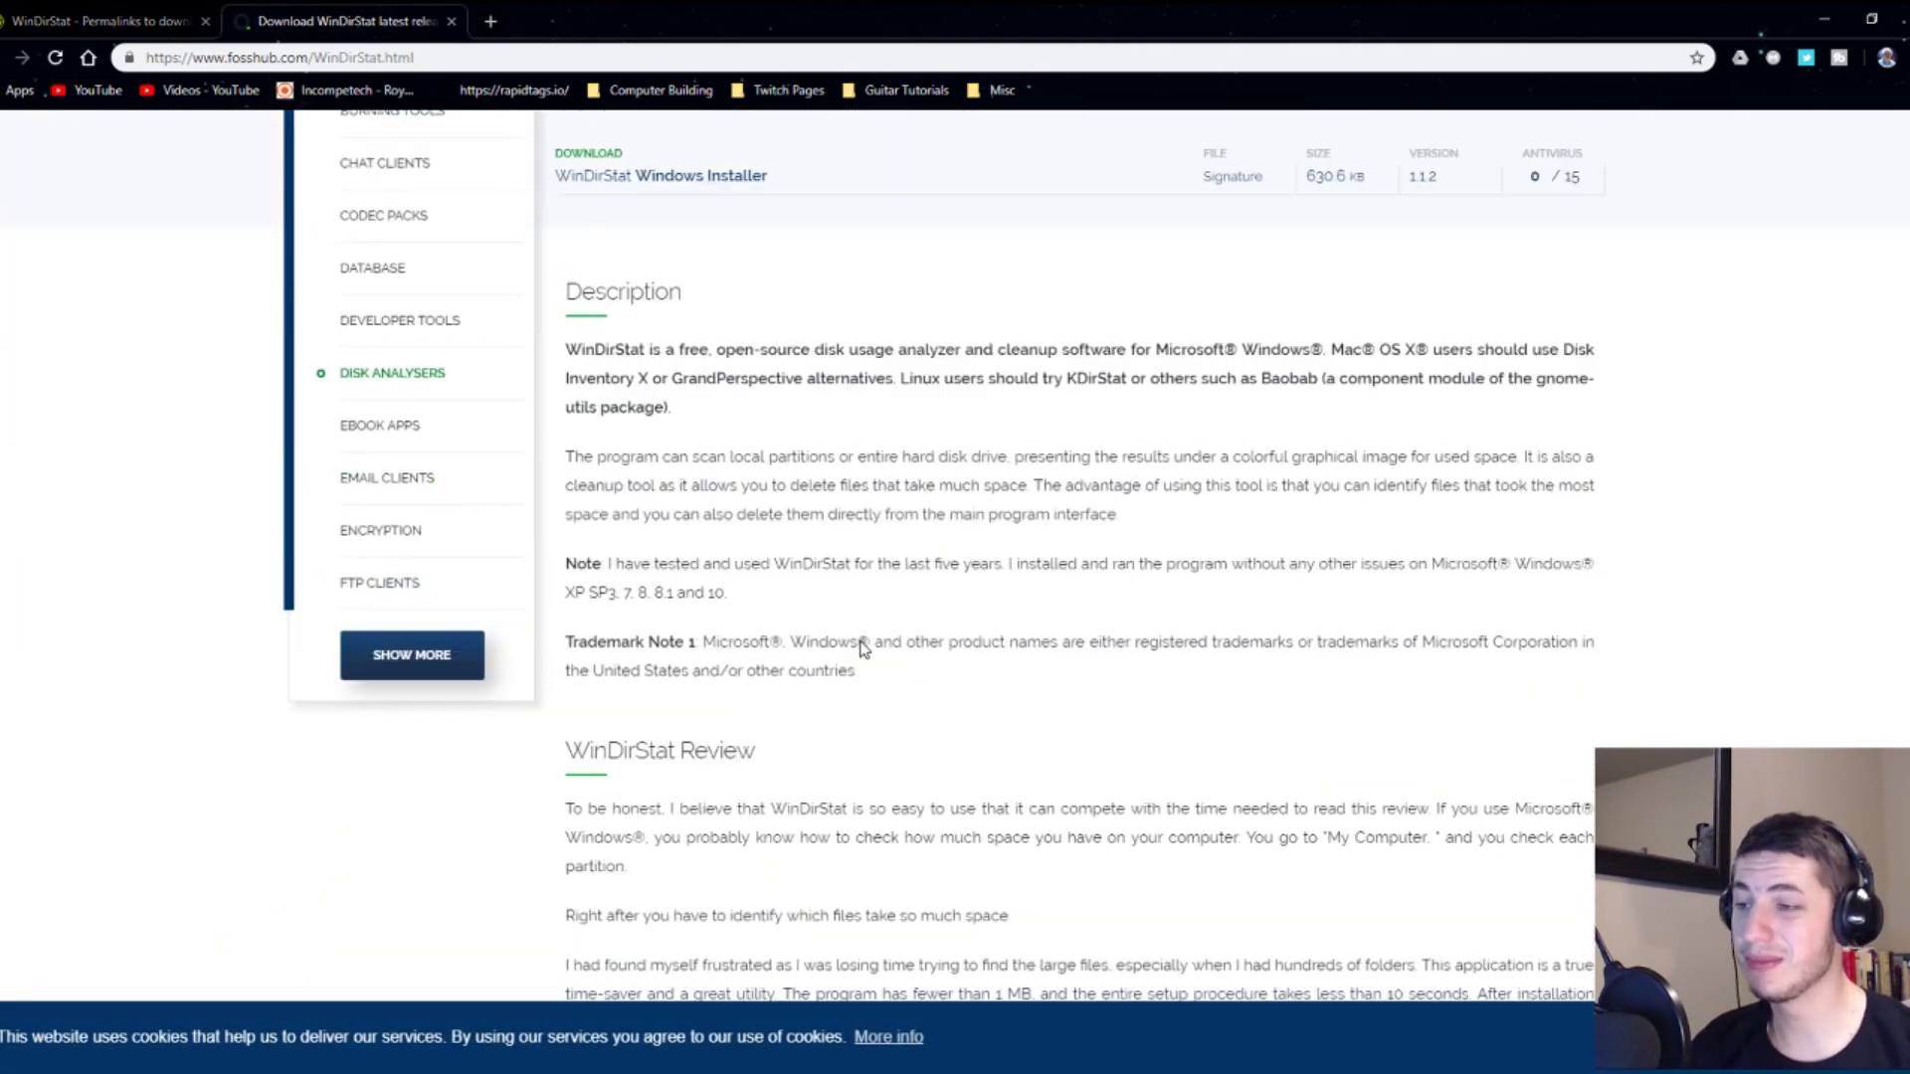
scroll(875, 645, down, 10)
scroll(970, 658, up, 8)
scroll(980, 651, down, 8)
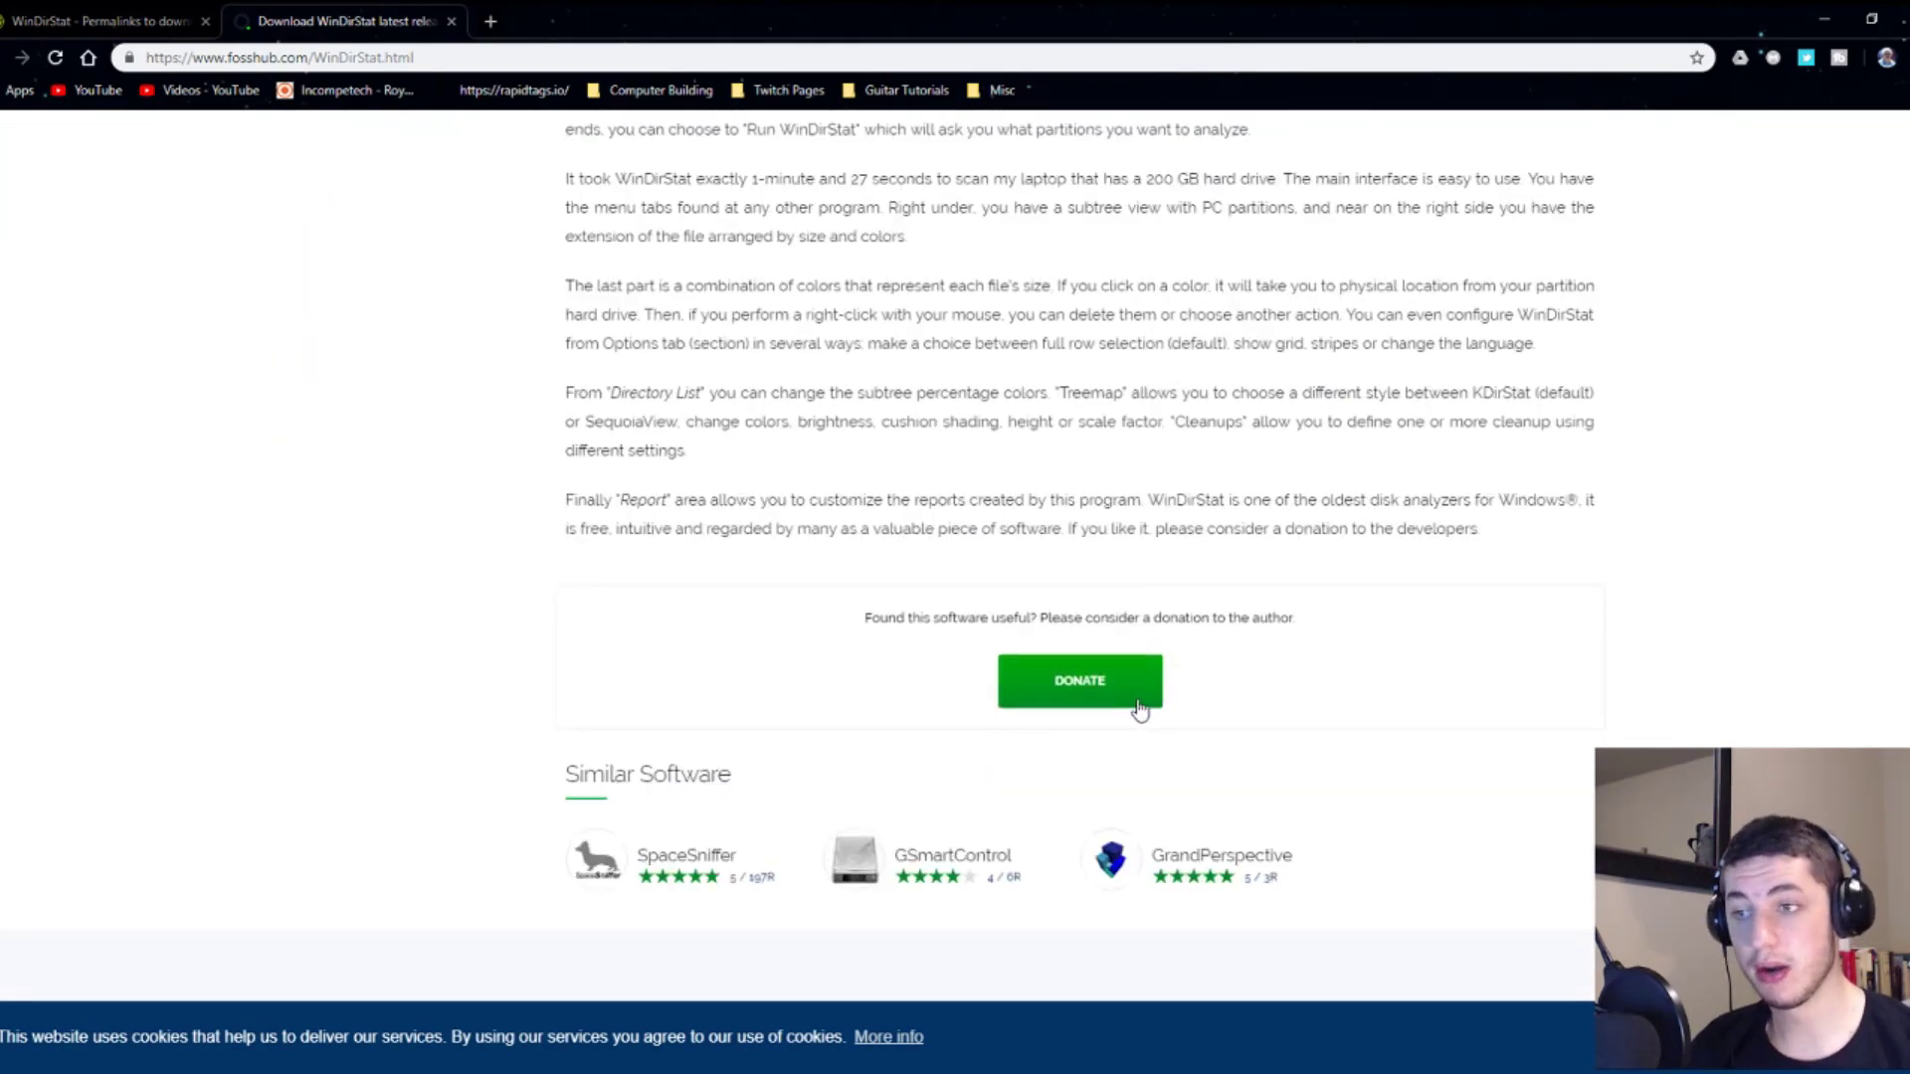
scroll(1112, 700, up, 15)
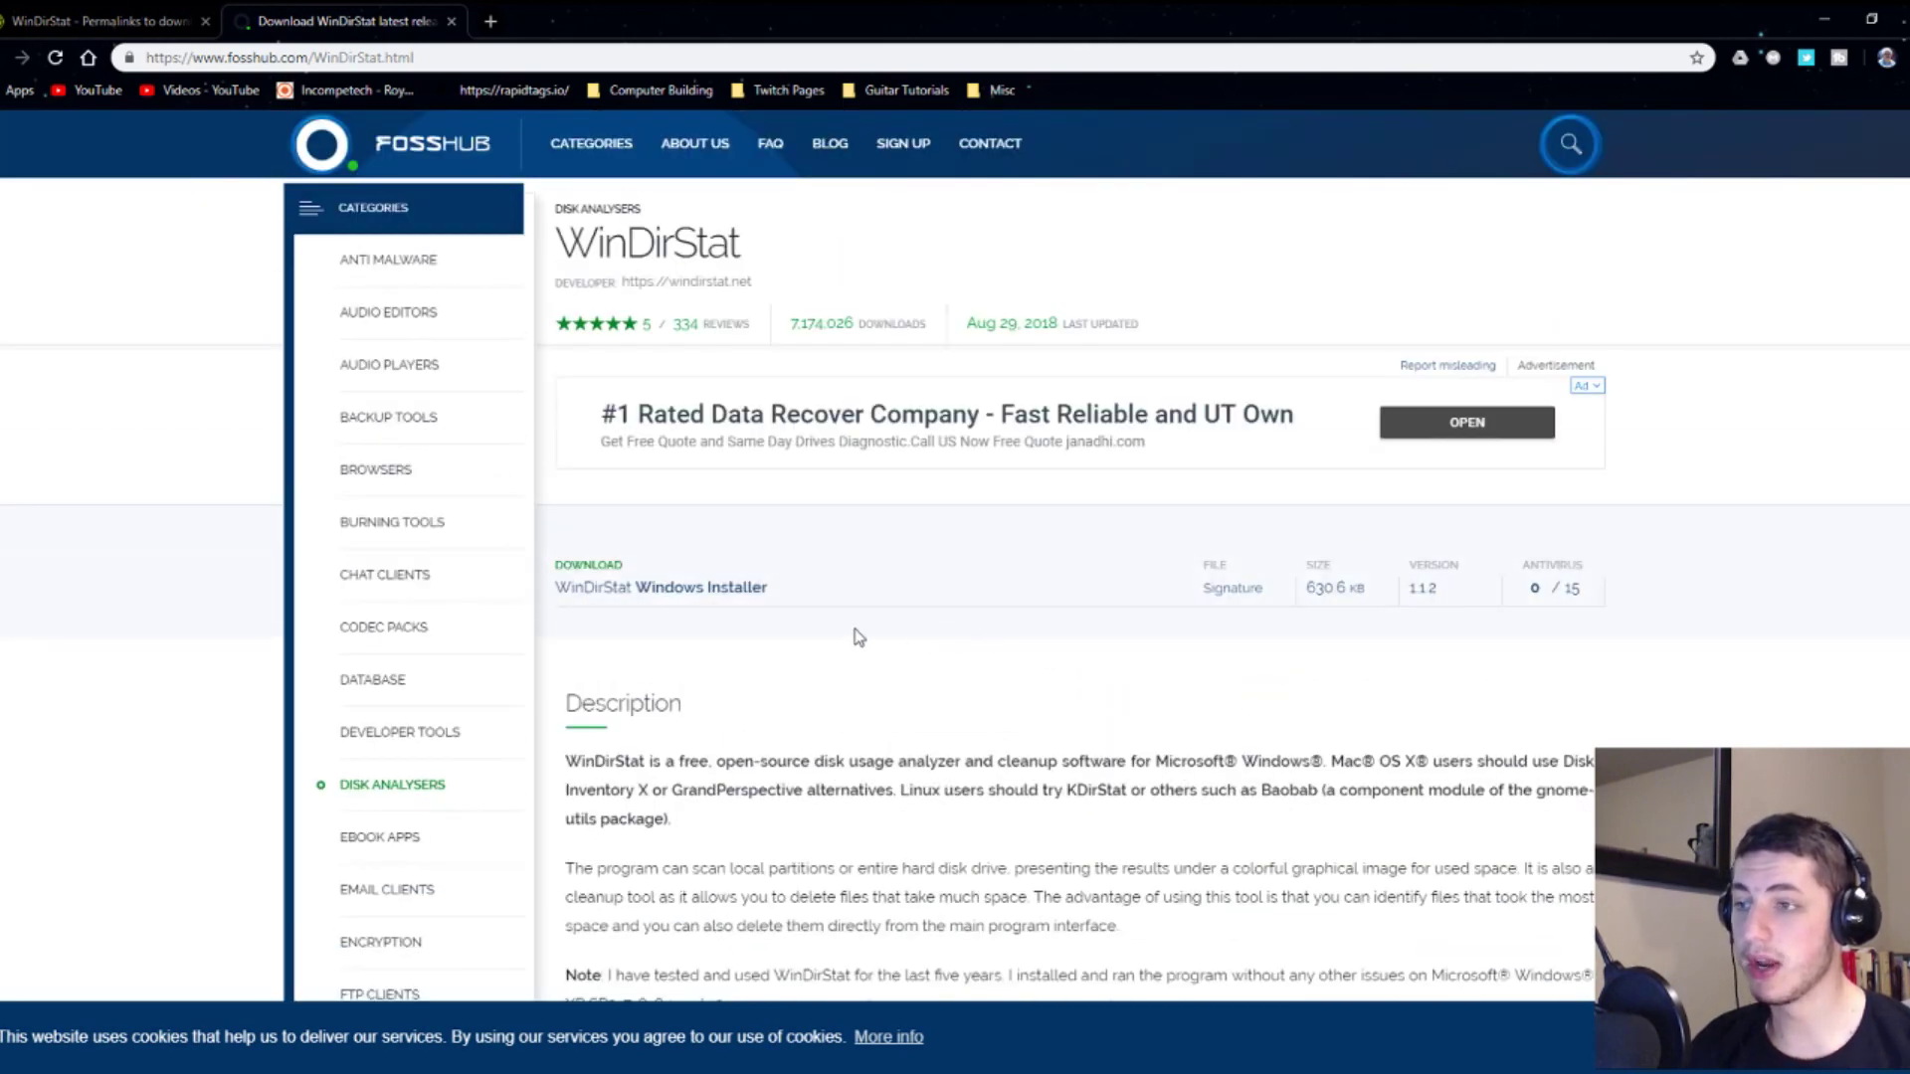
click(685, 594)
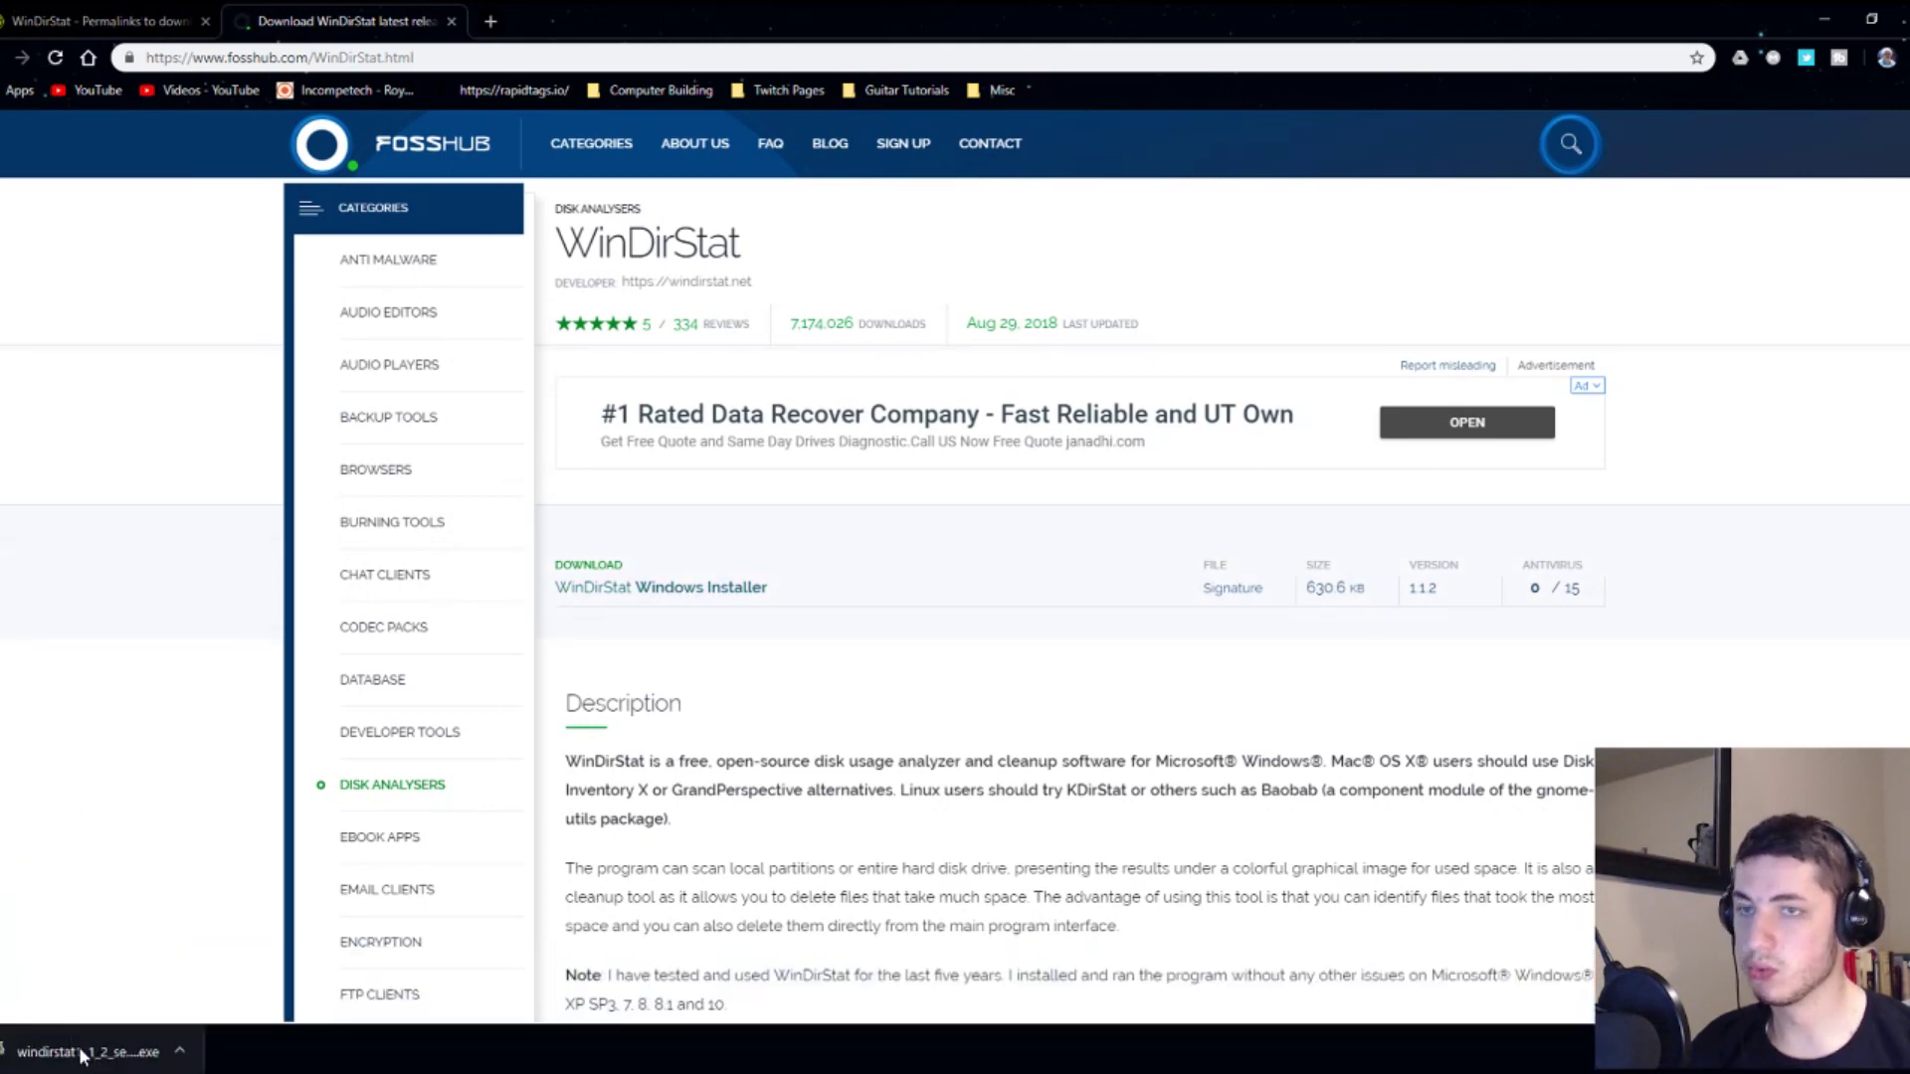
click(112, 1047)
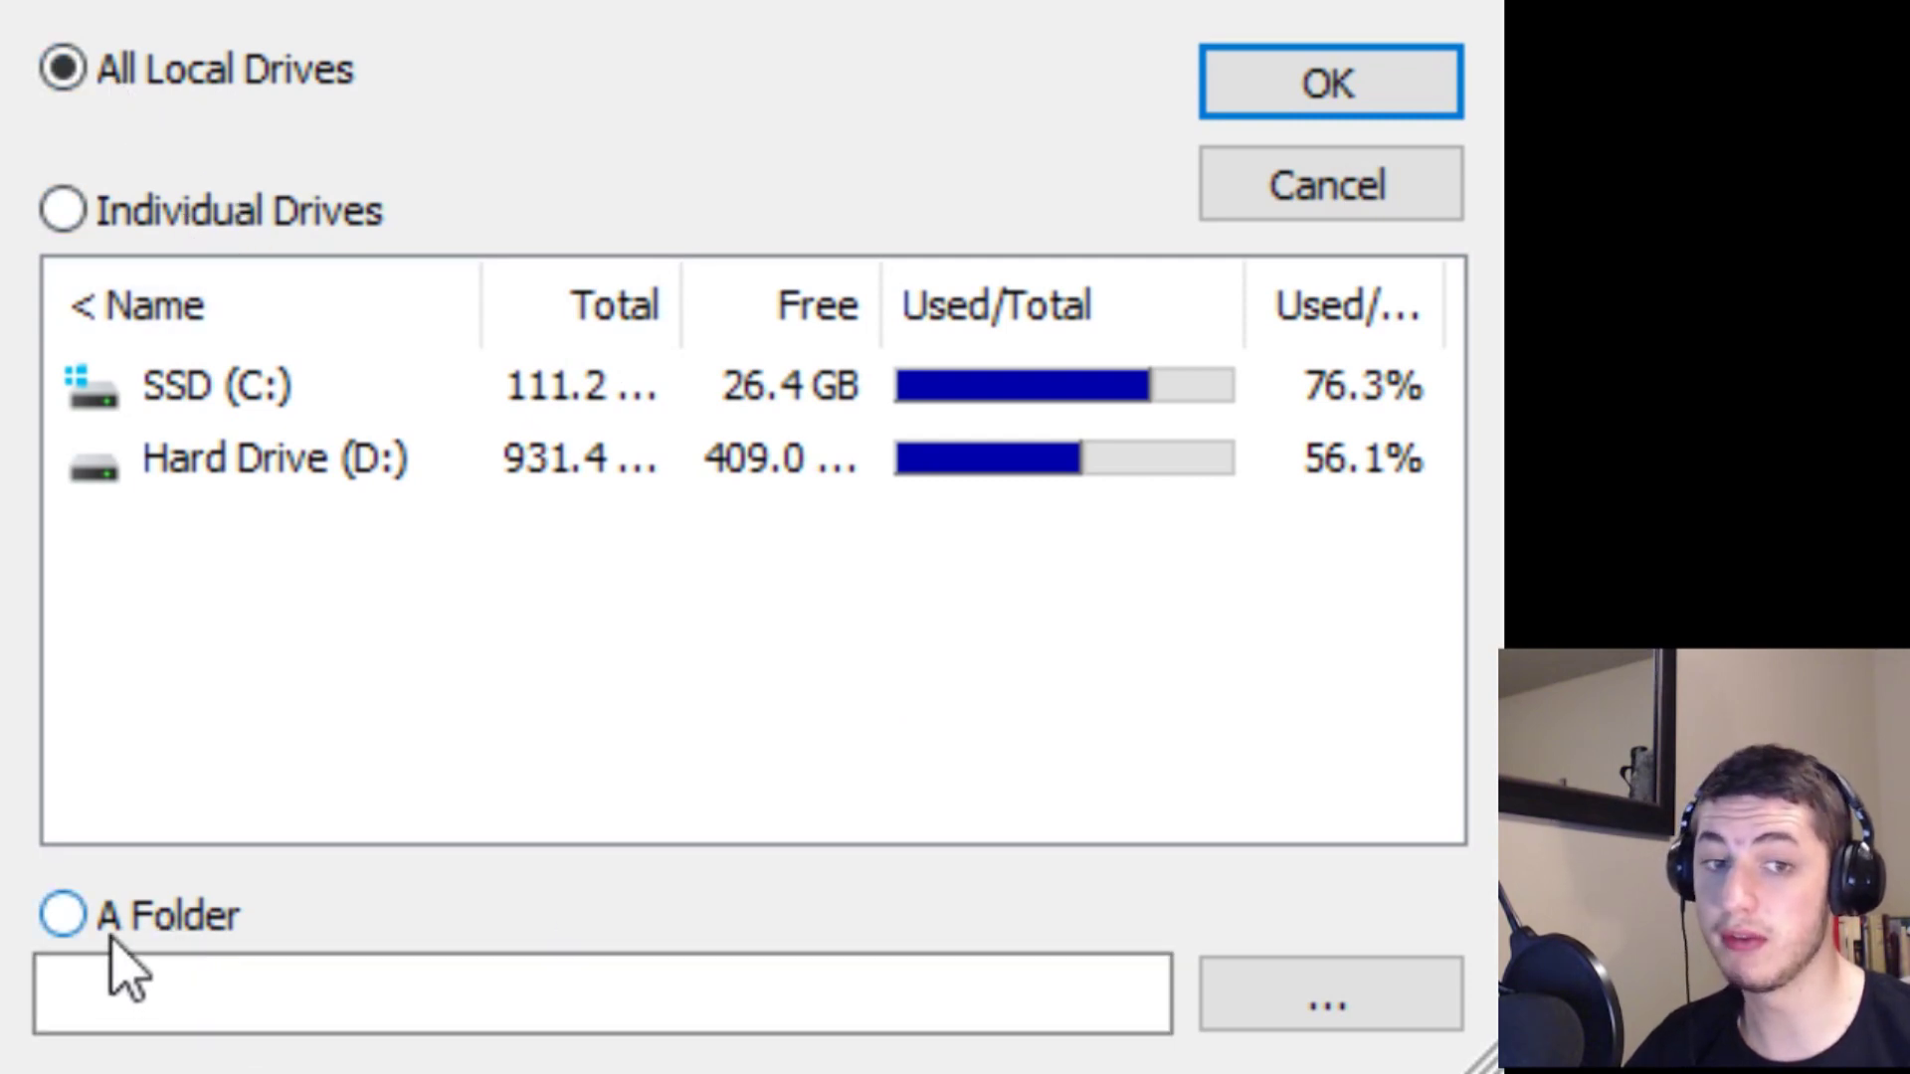
Step: Choose only Hard Drive (D:) under individual drives and start the WinDirStat scan
click(212, 475)
ctrl+click(239, 479)
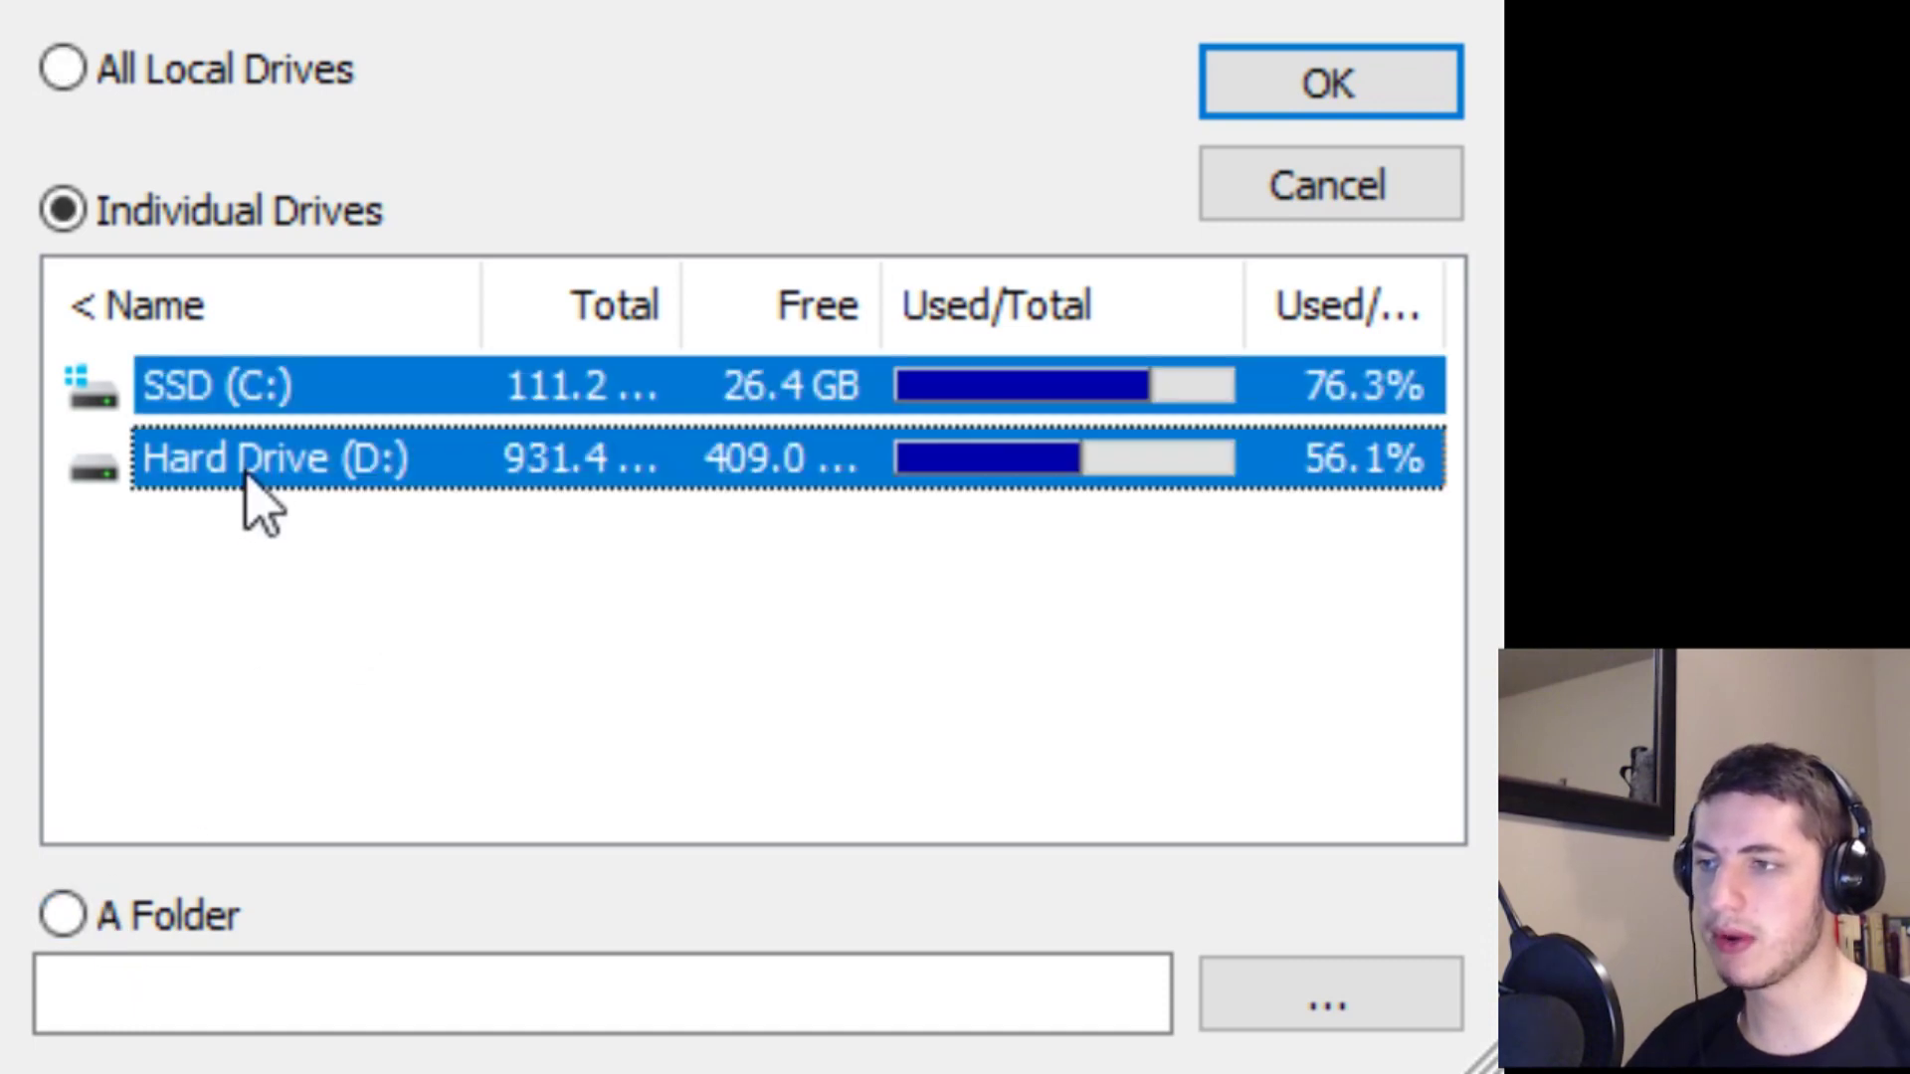
ctrl+click(307, 386)
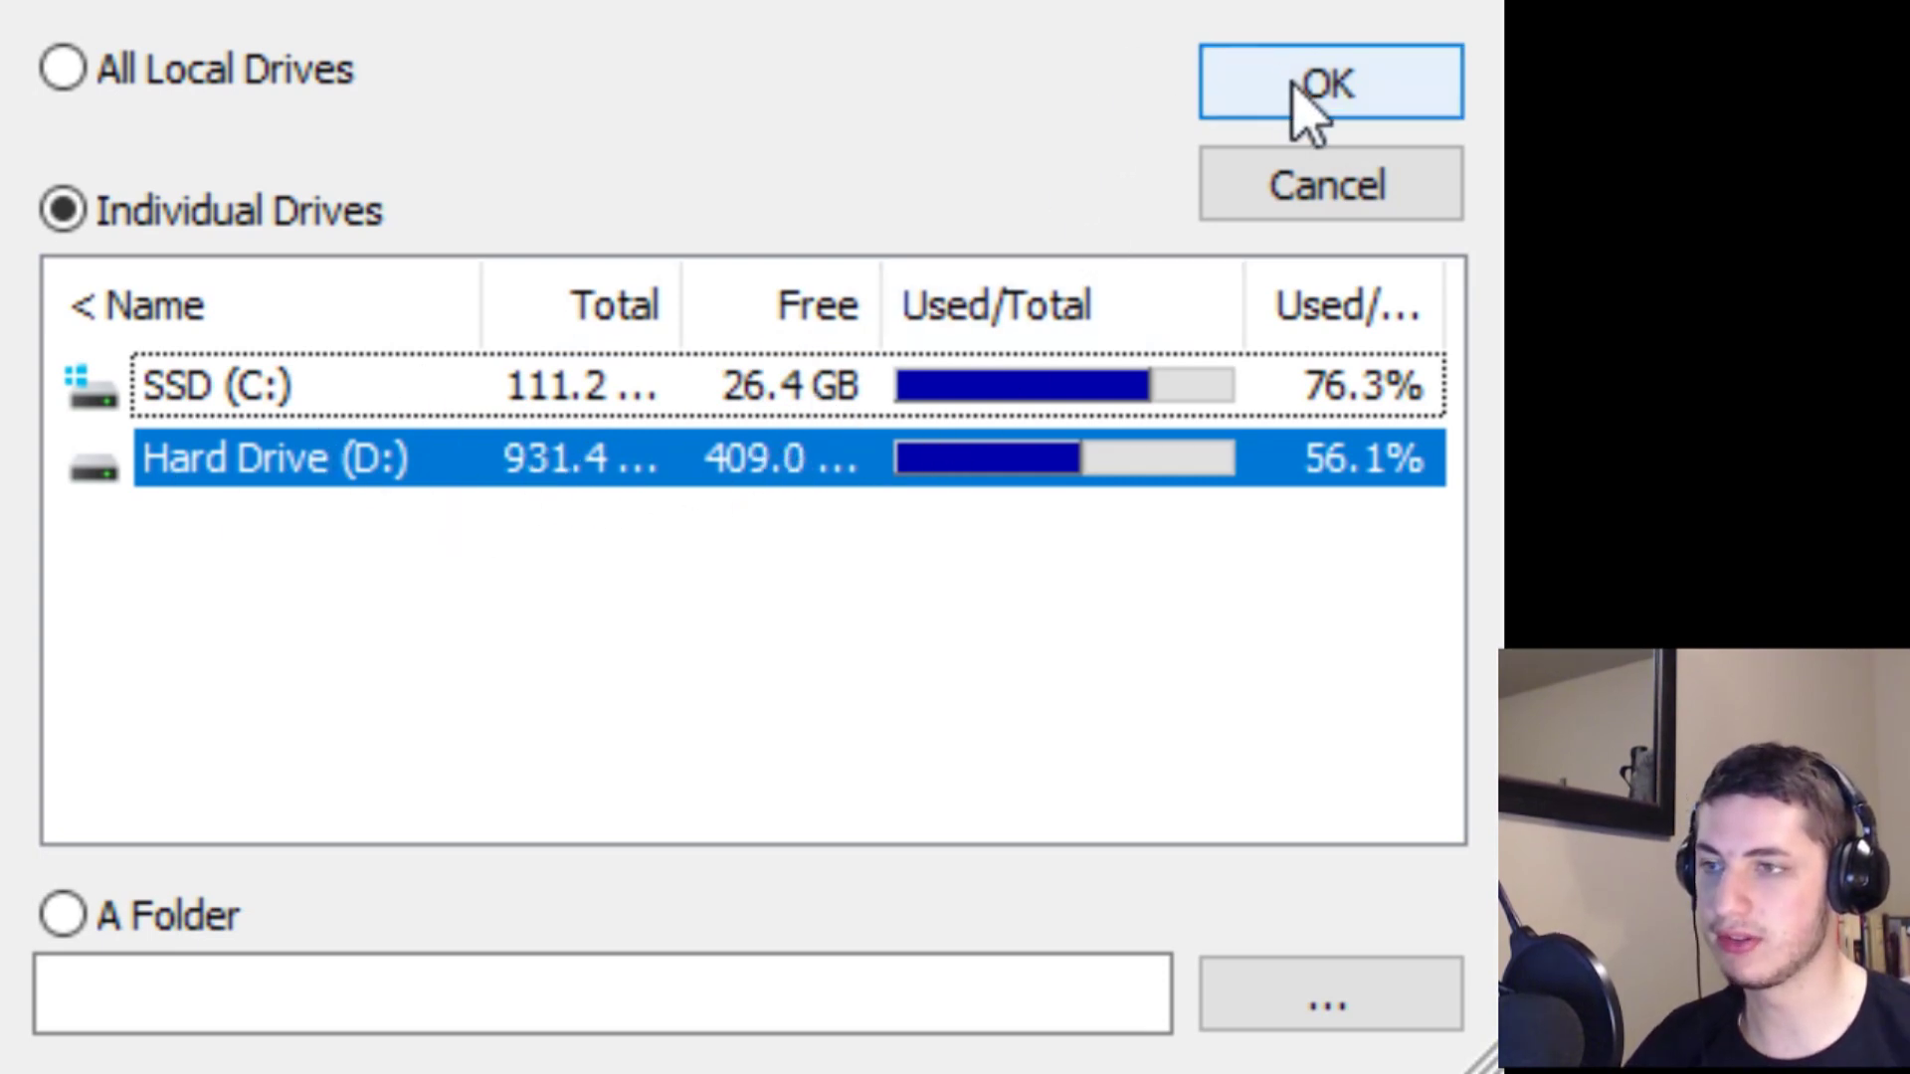
click(1352, 88)
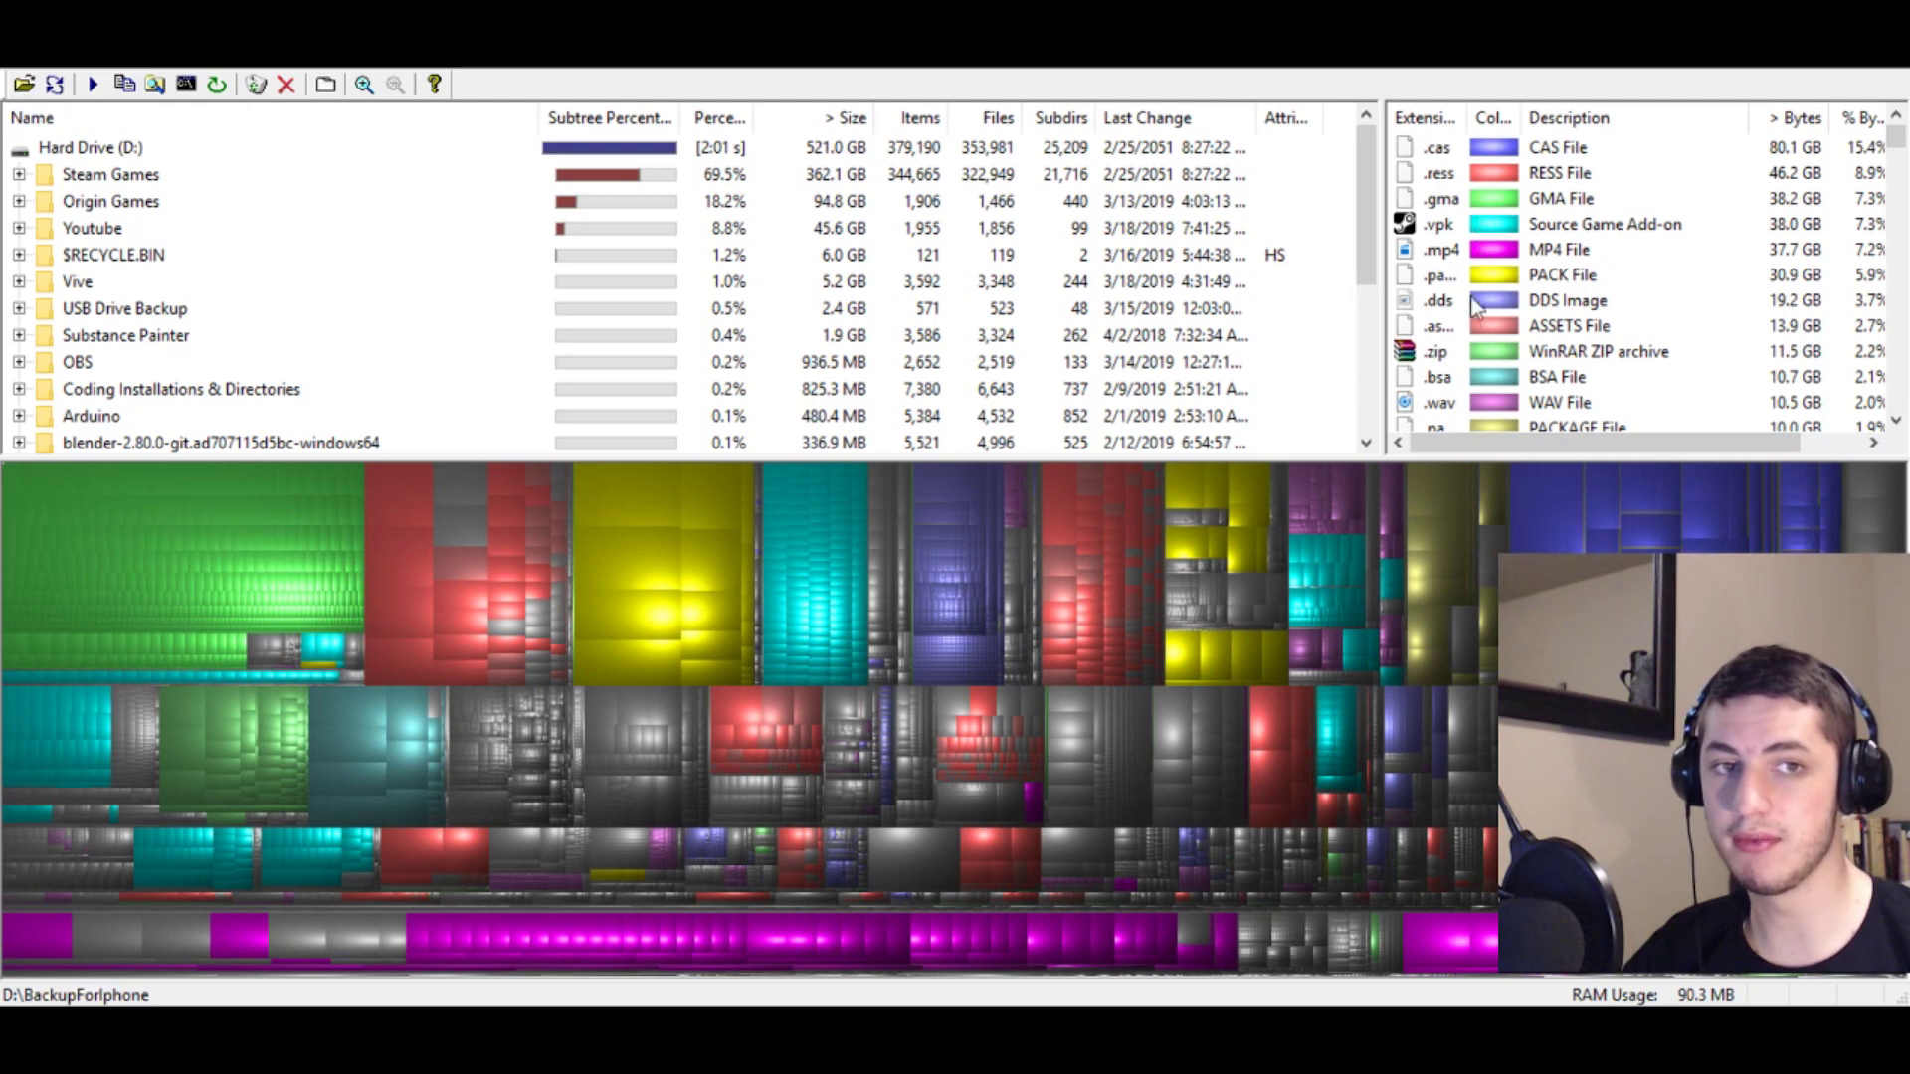
Step: Review the file types in the extension list of the scanned drive
scroll(1482, 349, down, 4)
scroll(1482, 364, down, 15)
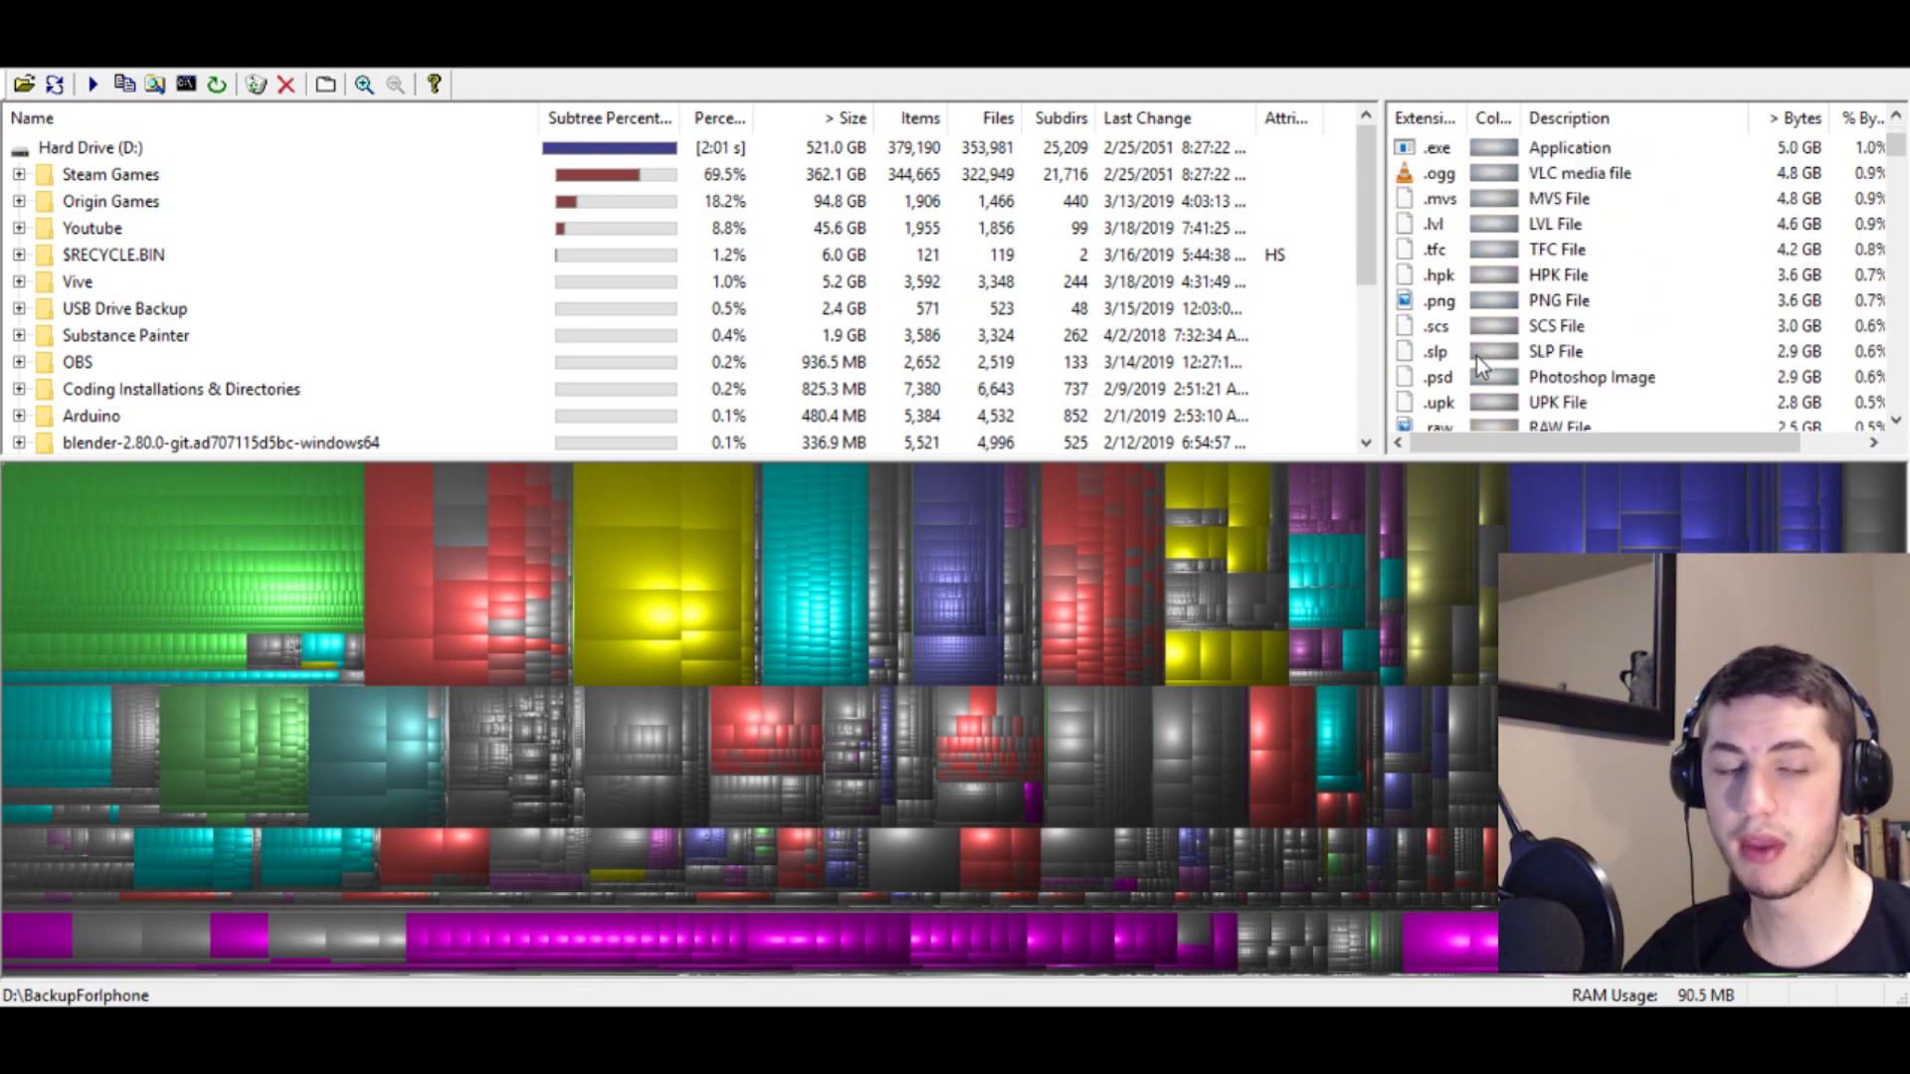
scroll(1482, 356, up, 19)
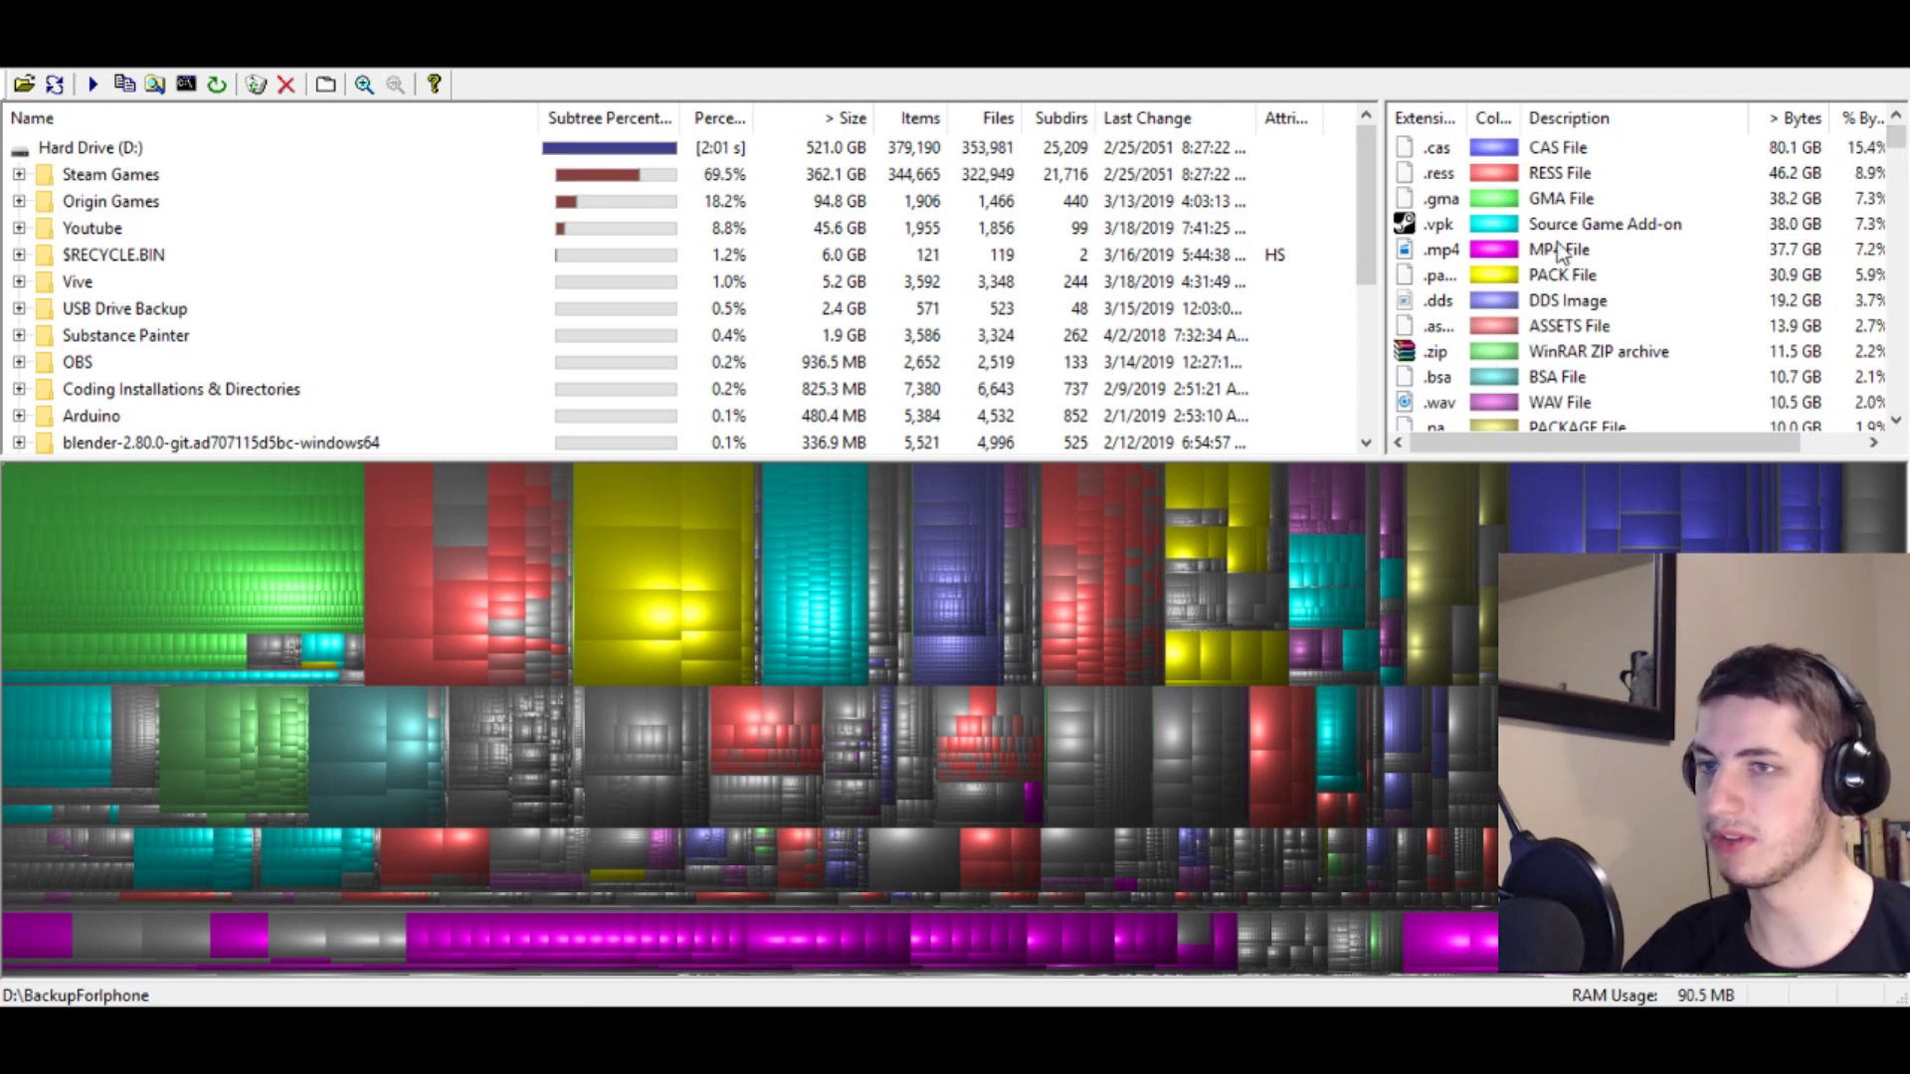
Step: Expand the Steam Games folder through steamapps down to the contents of its common subfolder
click(84, 184)
key(Right)
key(Right)
key(Right)
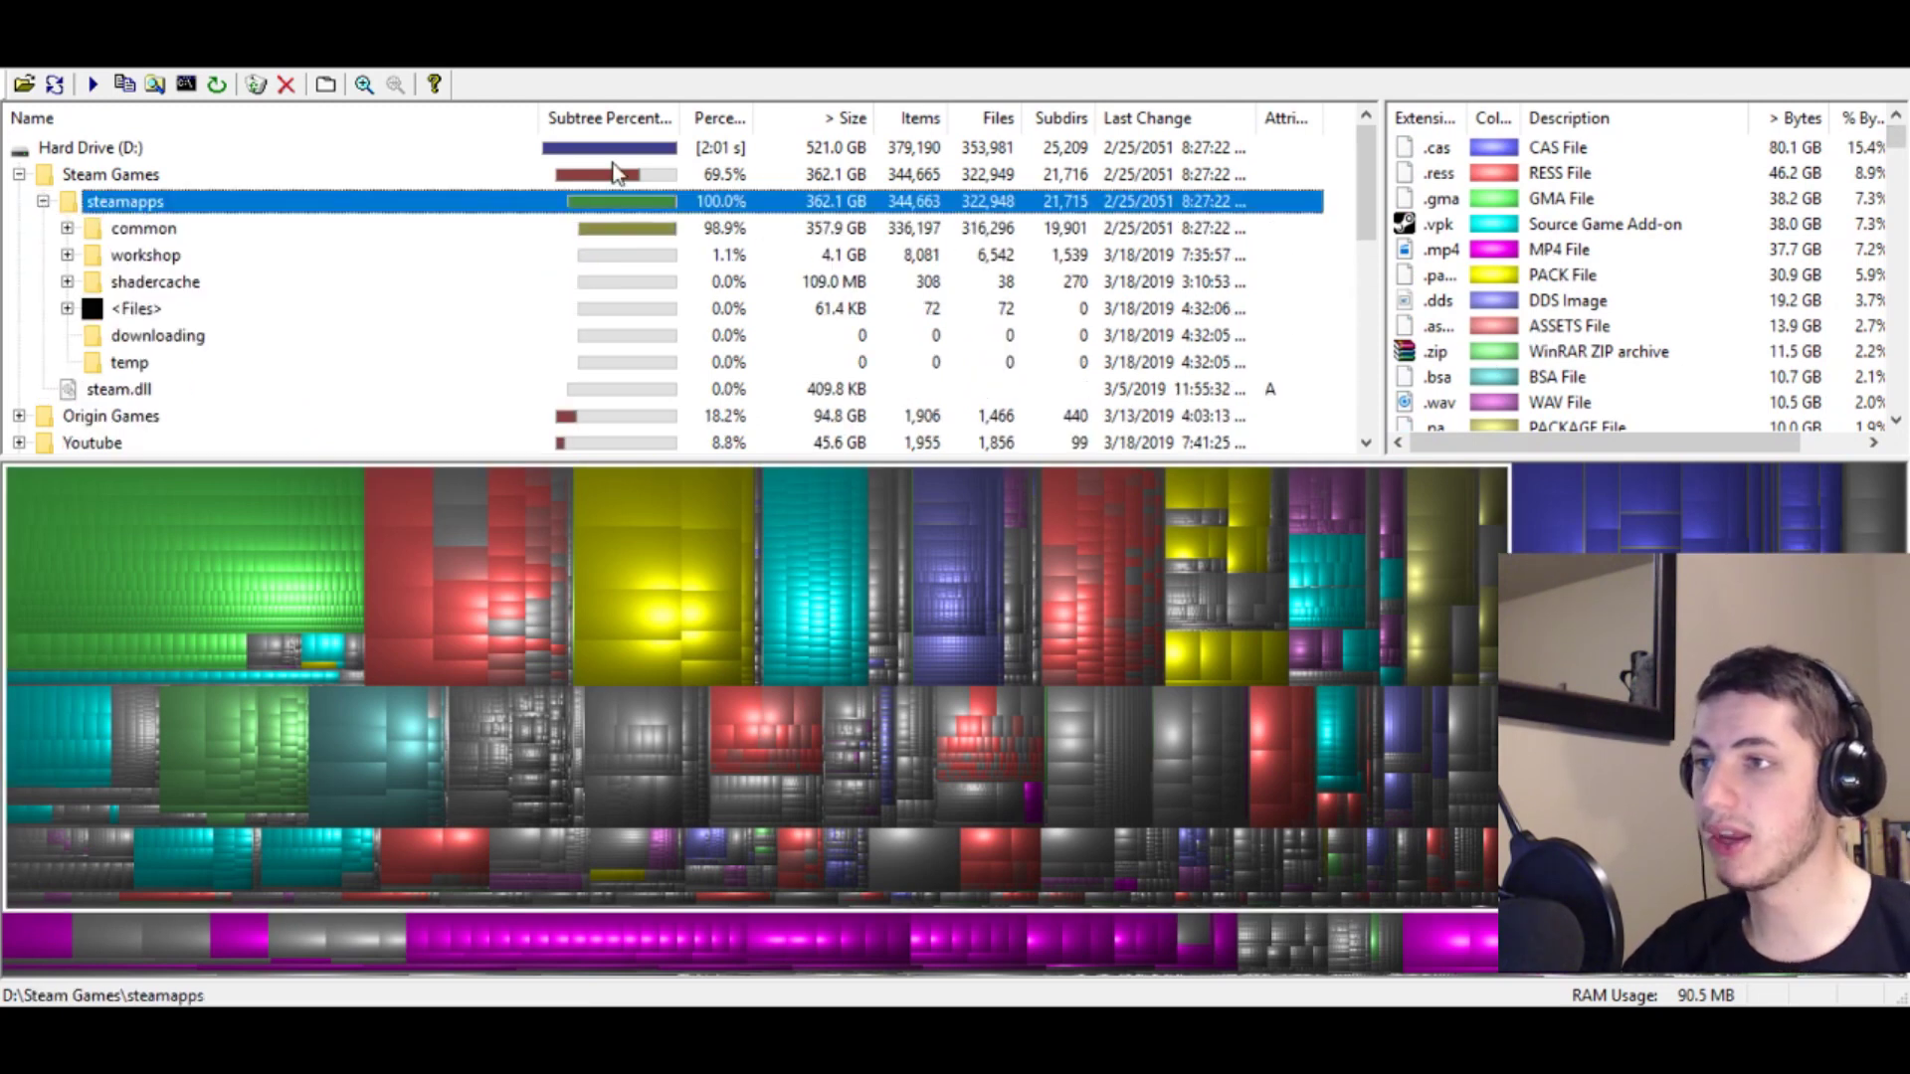
key(Left)
key(Left)
key(Left)
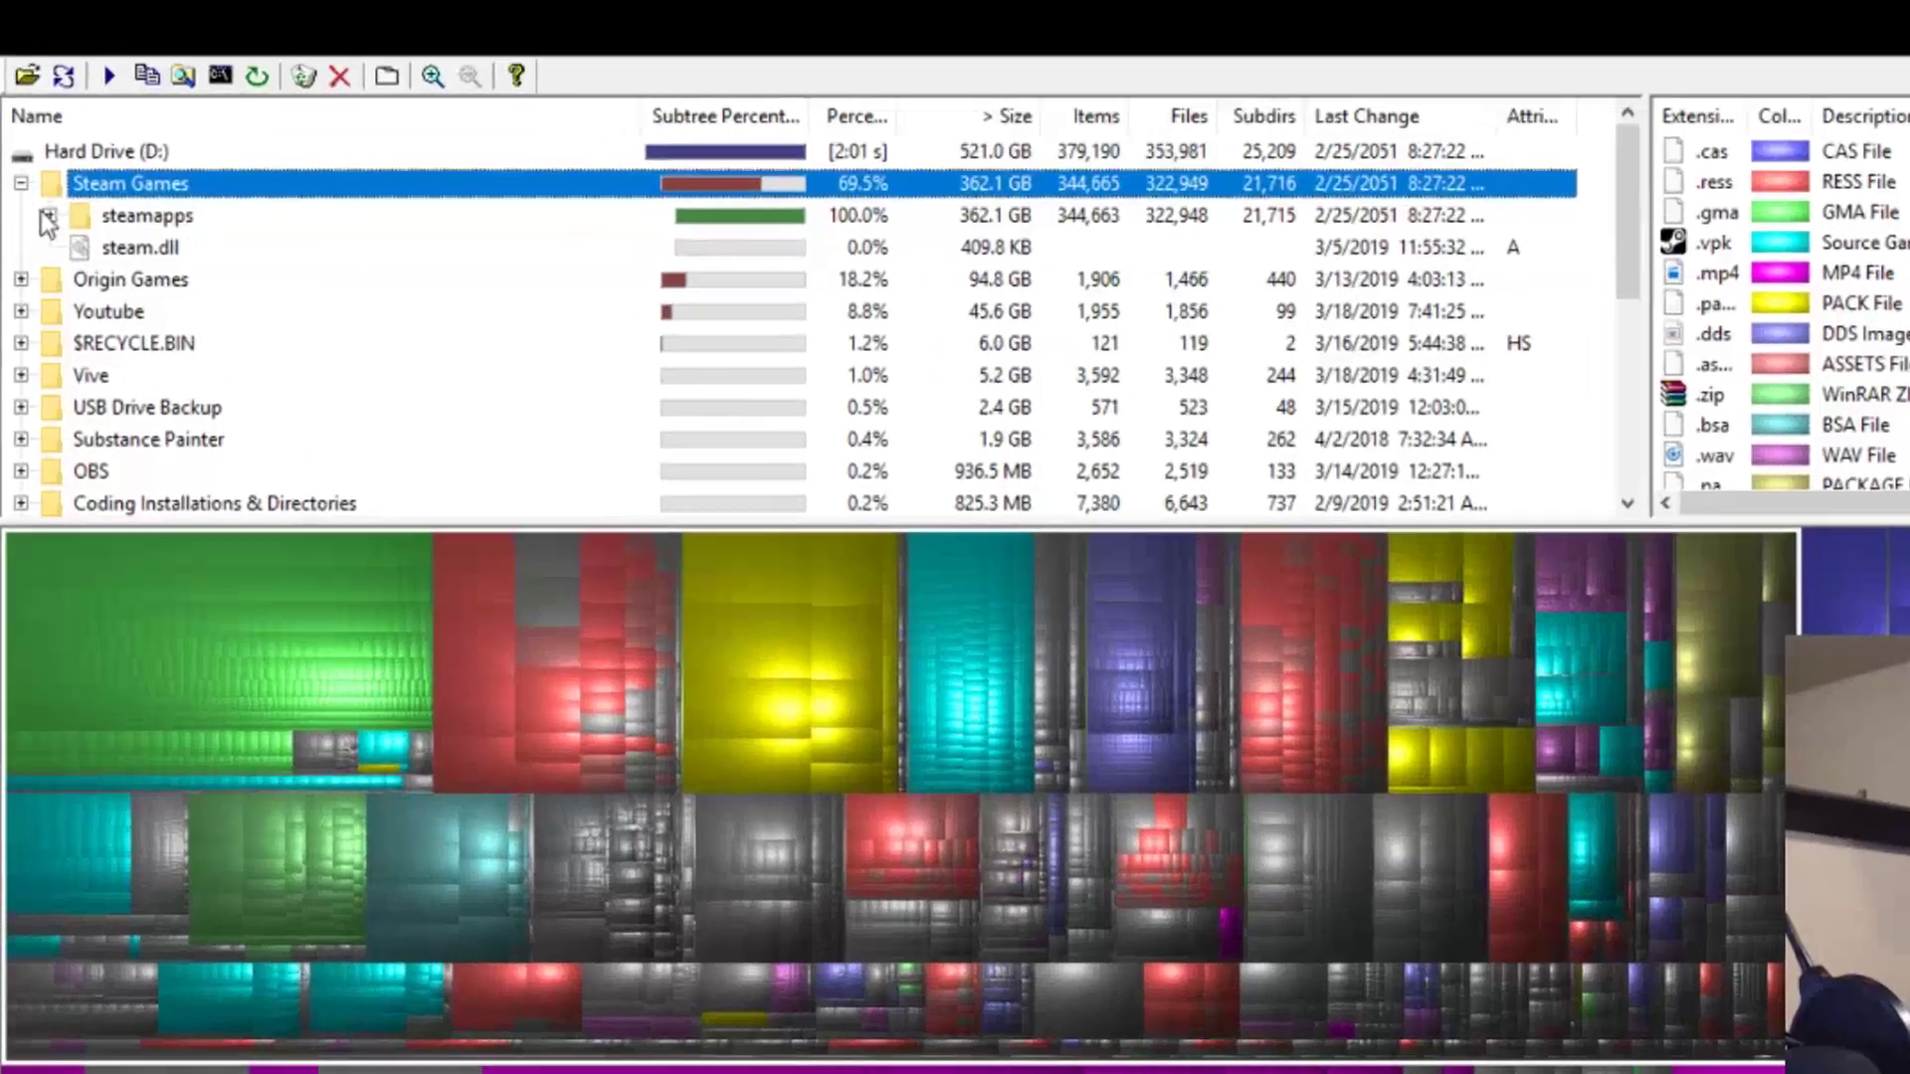
click(47, 216)
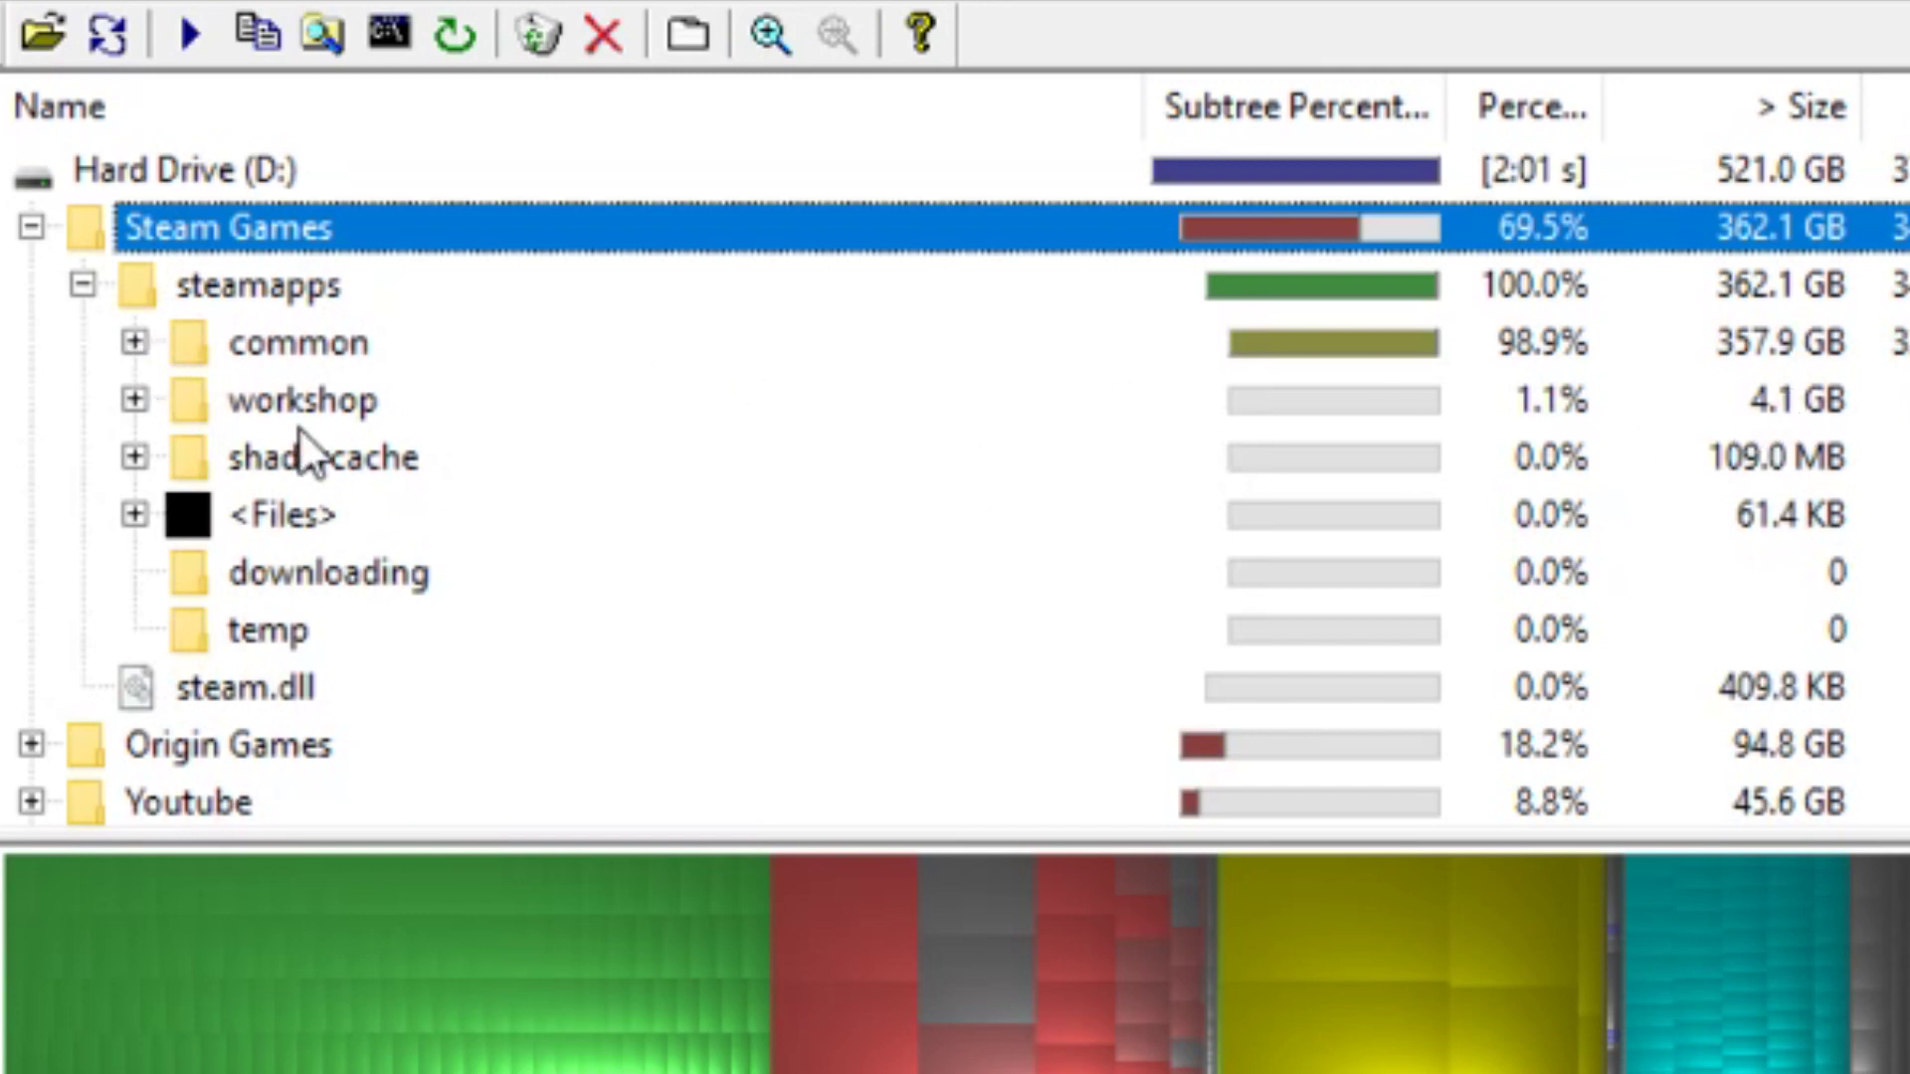
click(134, 342)
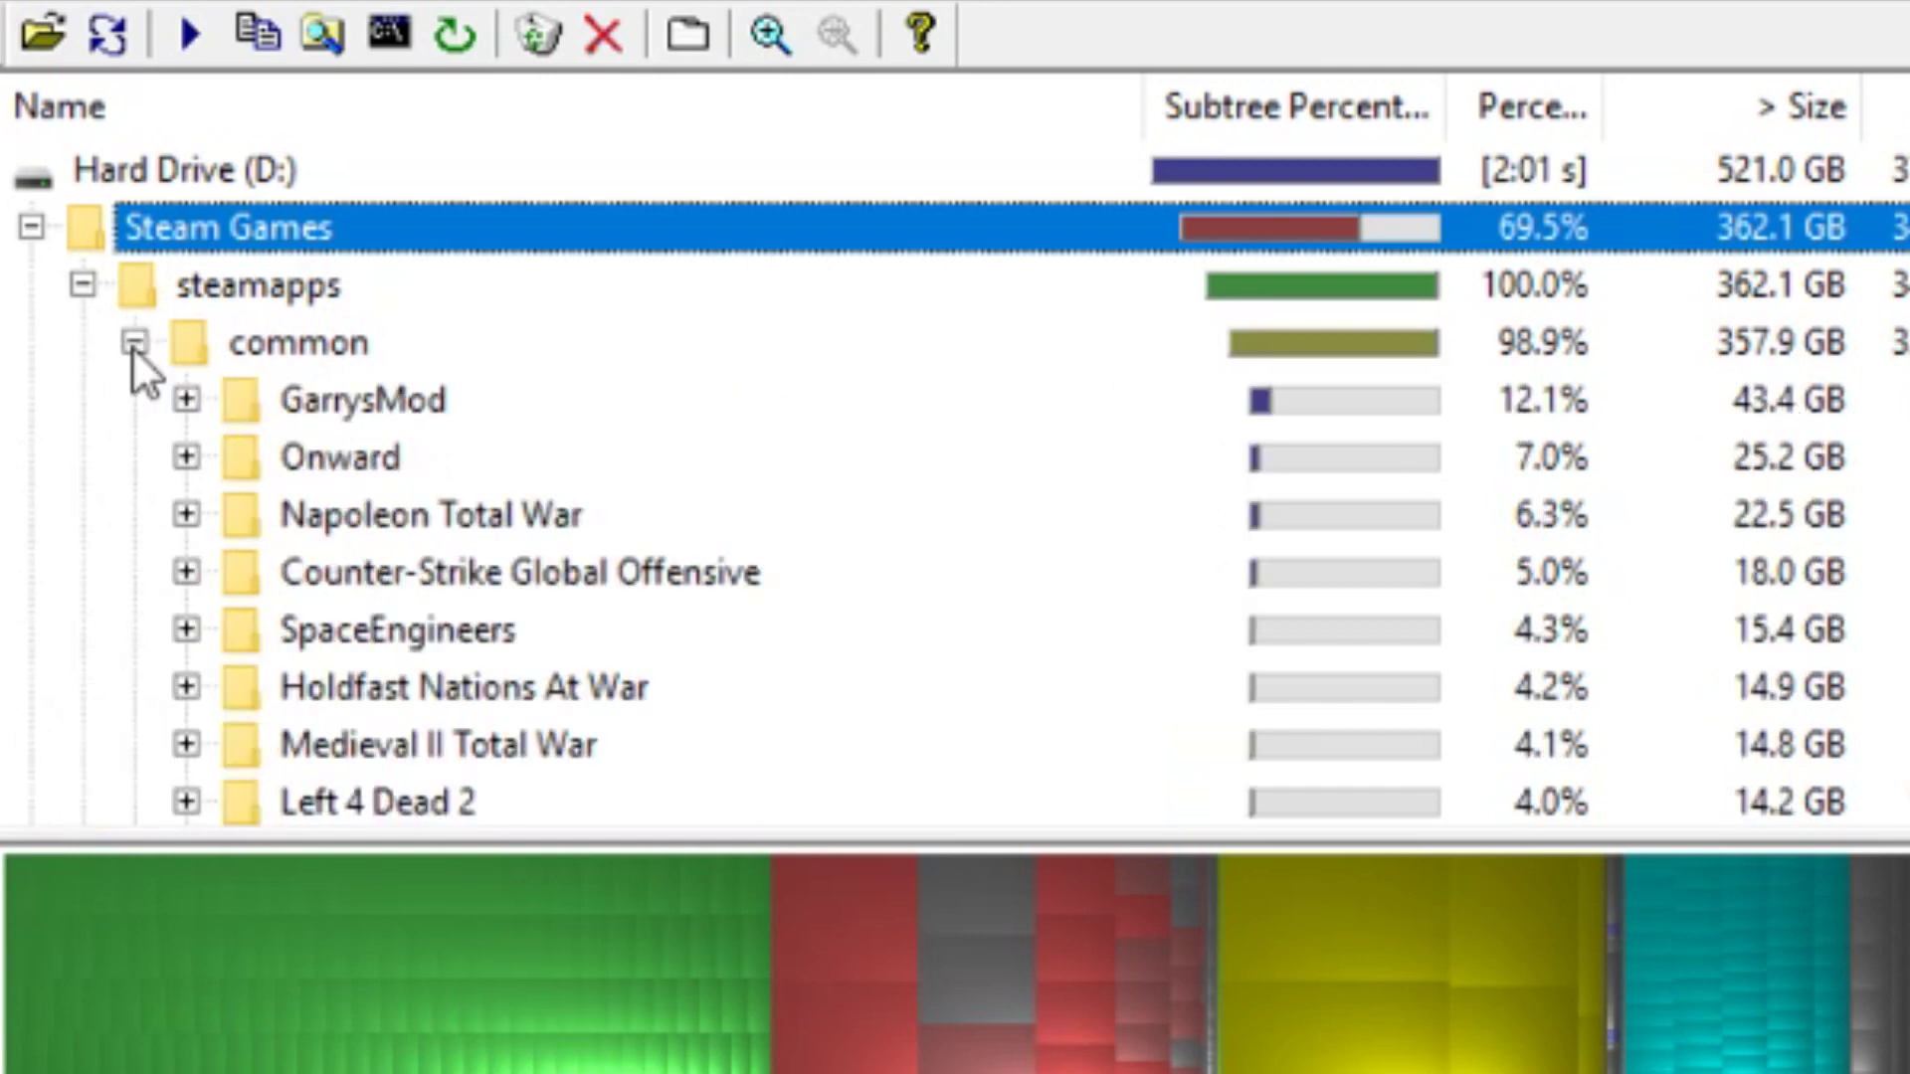
Step: Examine the game folders inside common and compare how much space each one takes
scroll(826, 446, down, 1)
scroll(752, 458, down, 9)
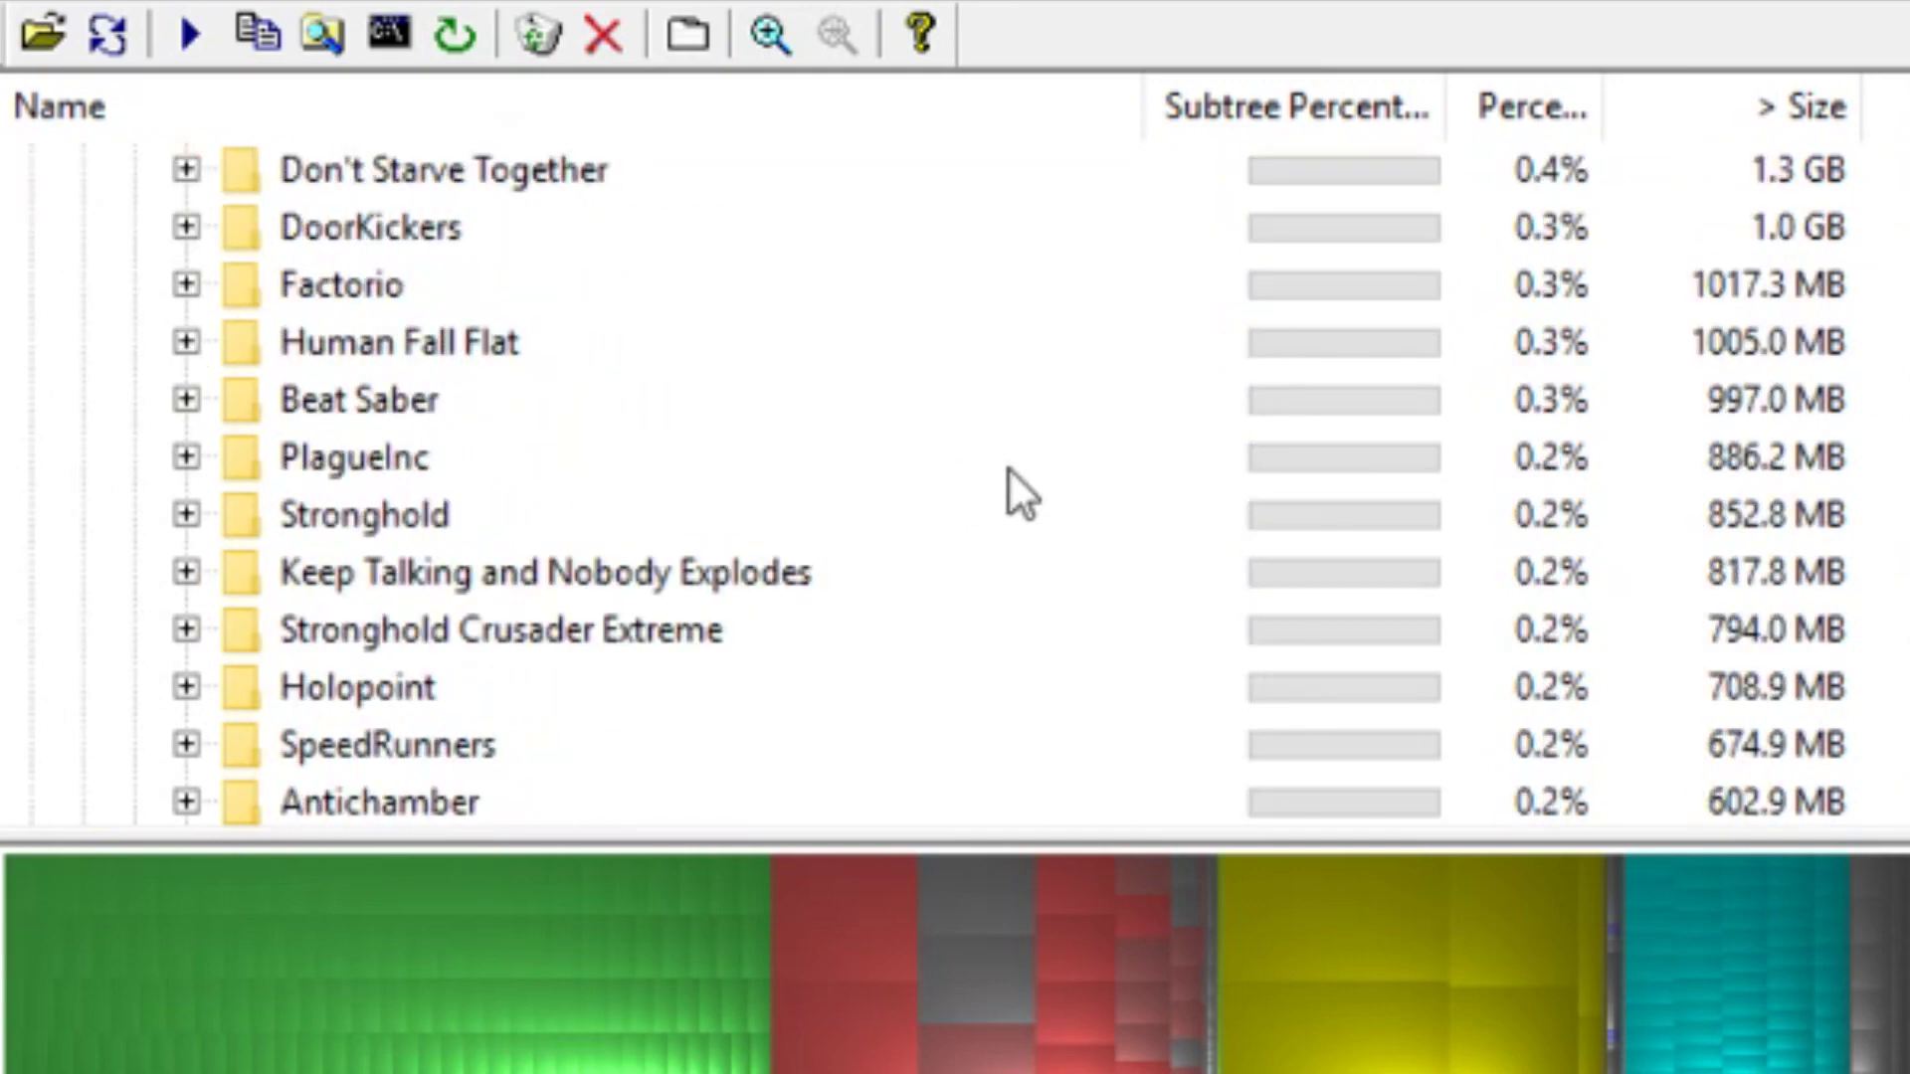
scroll(1006, 468, down, 10)
scroll(1006, 467, up, 20)
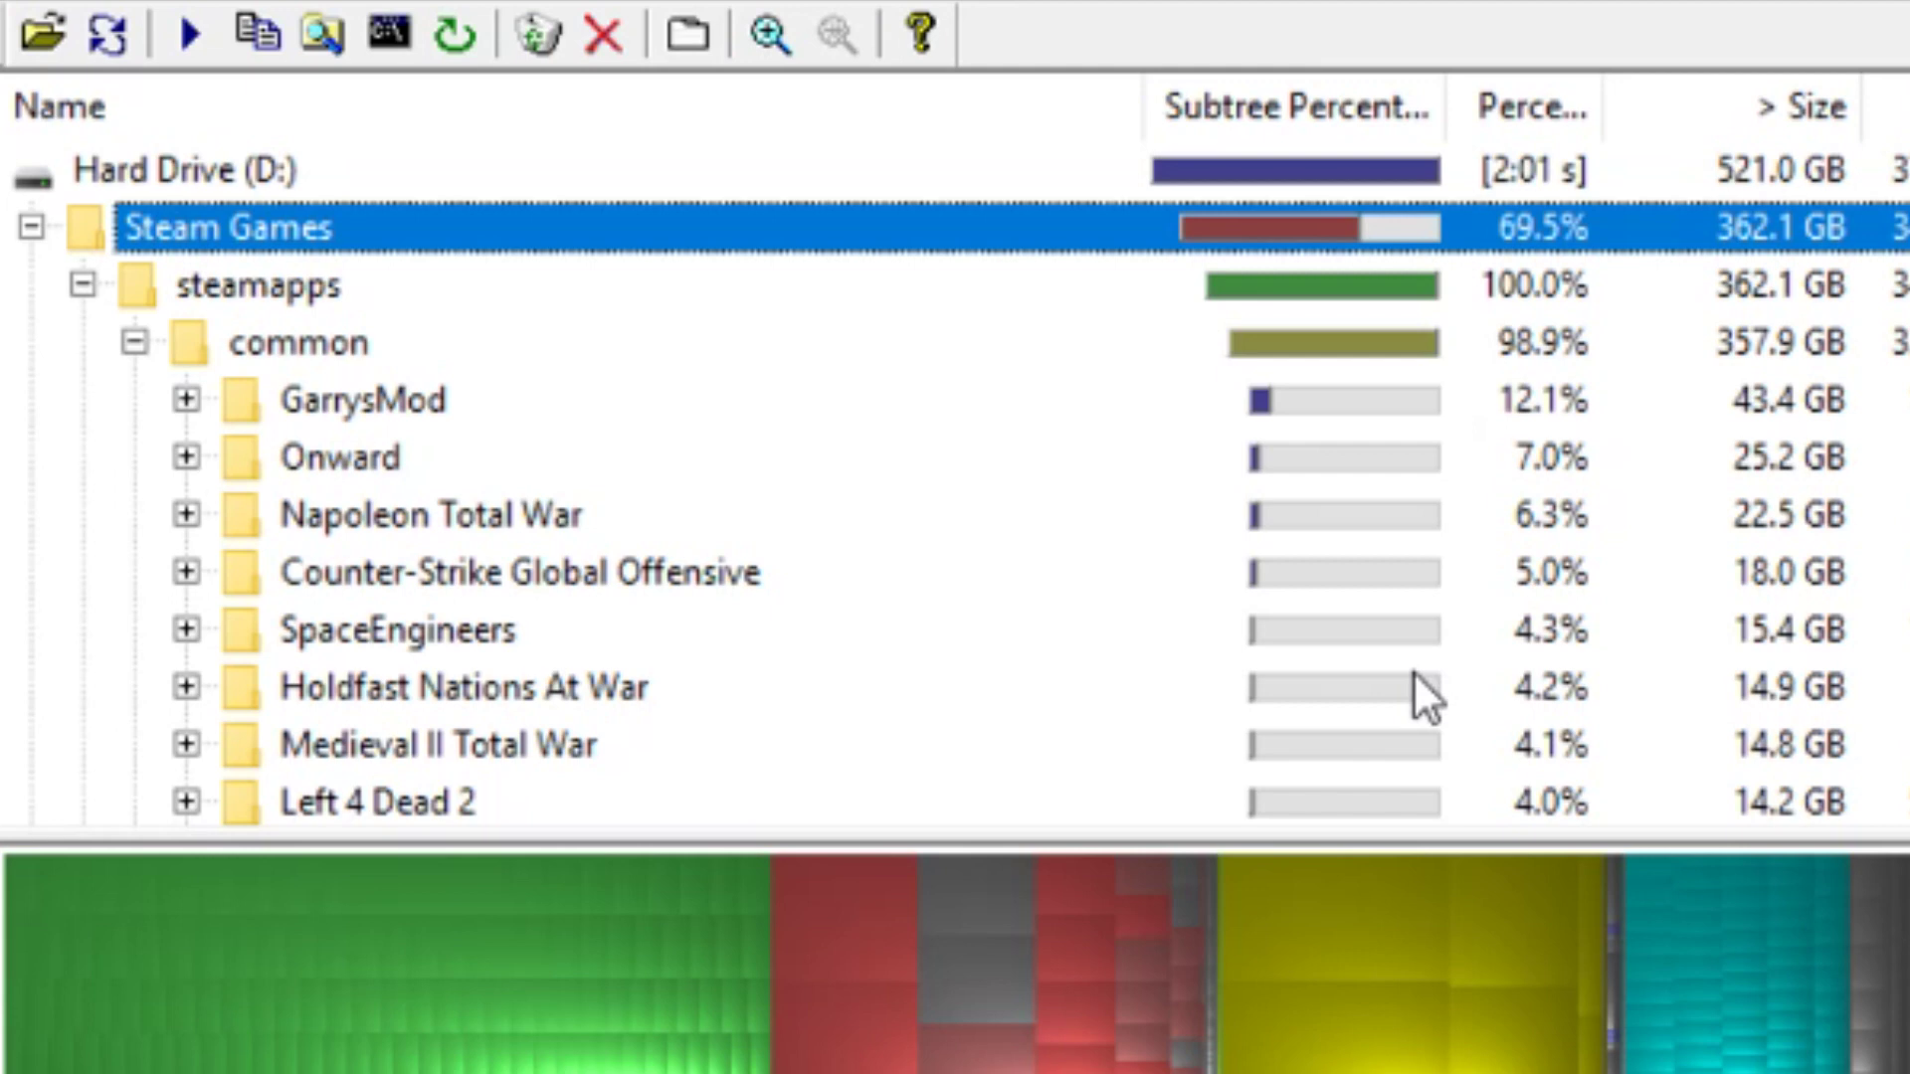
scroll(997, 587, down, 5)
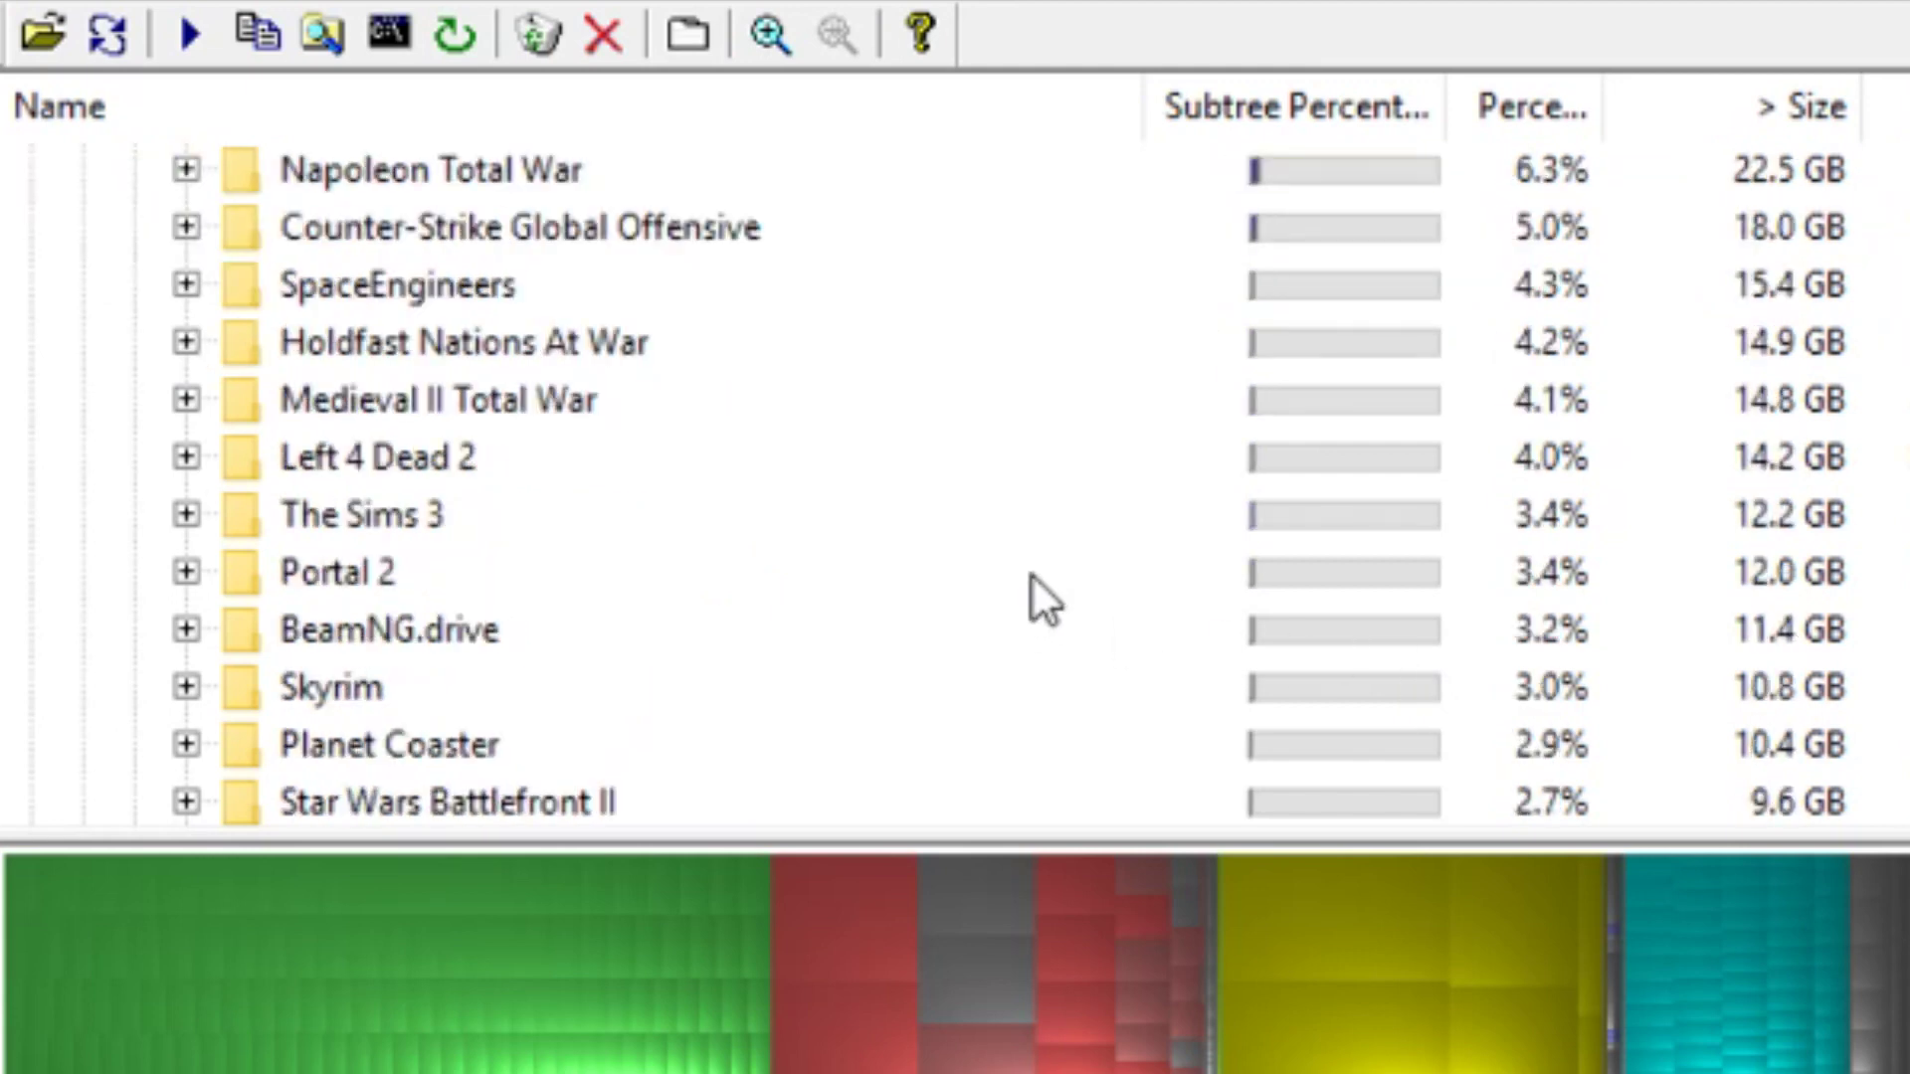
scroll(1149, 622, down, 10)
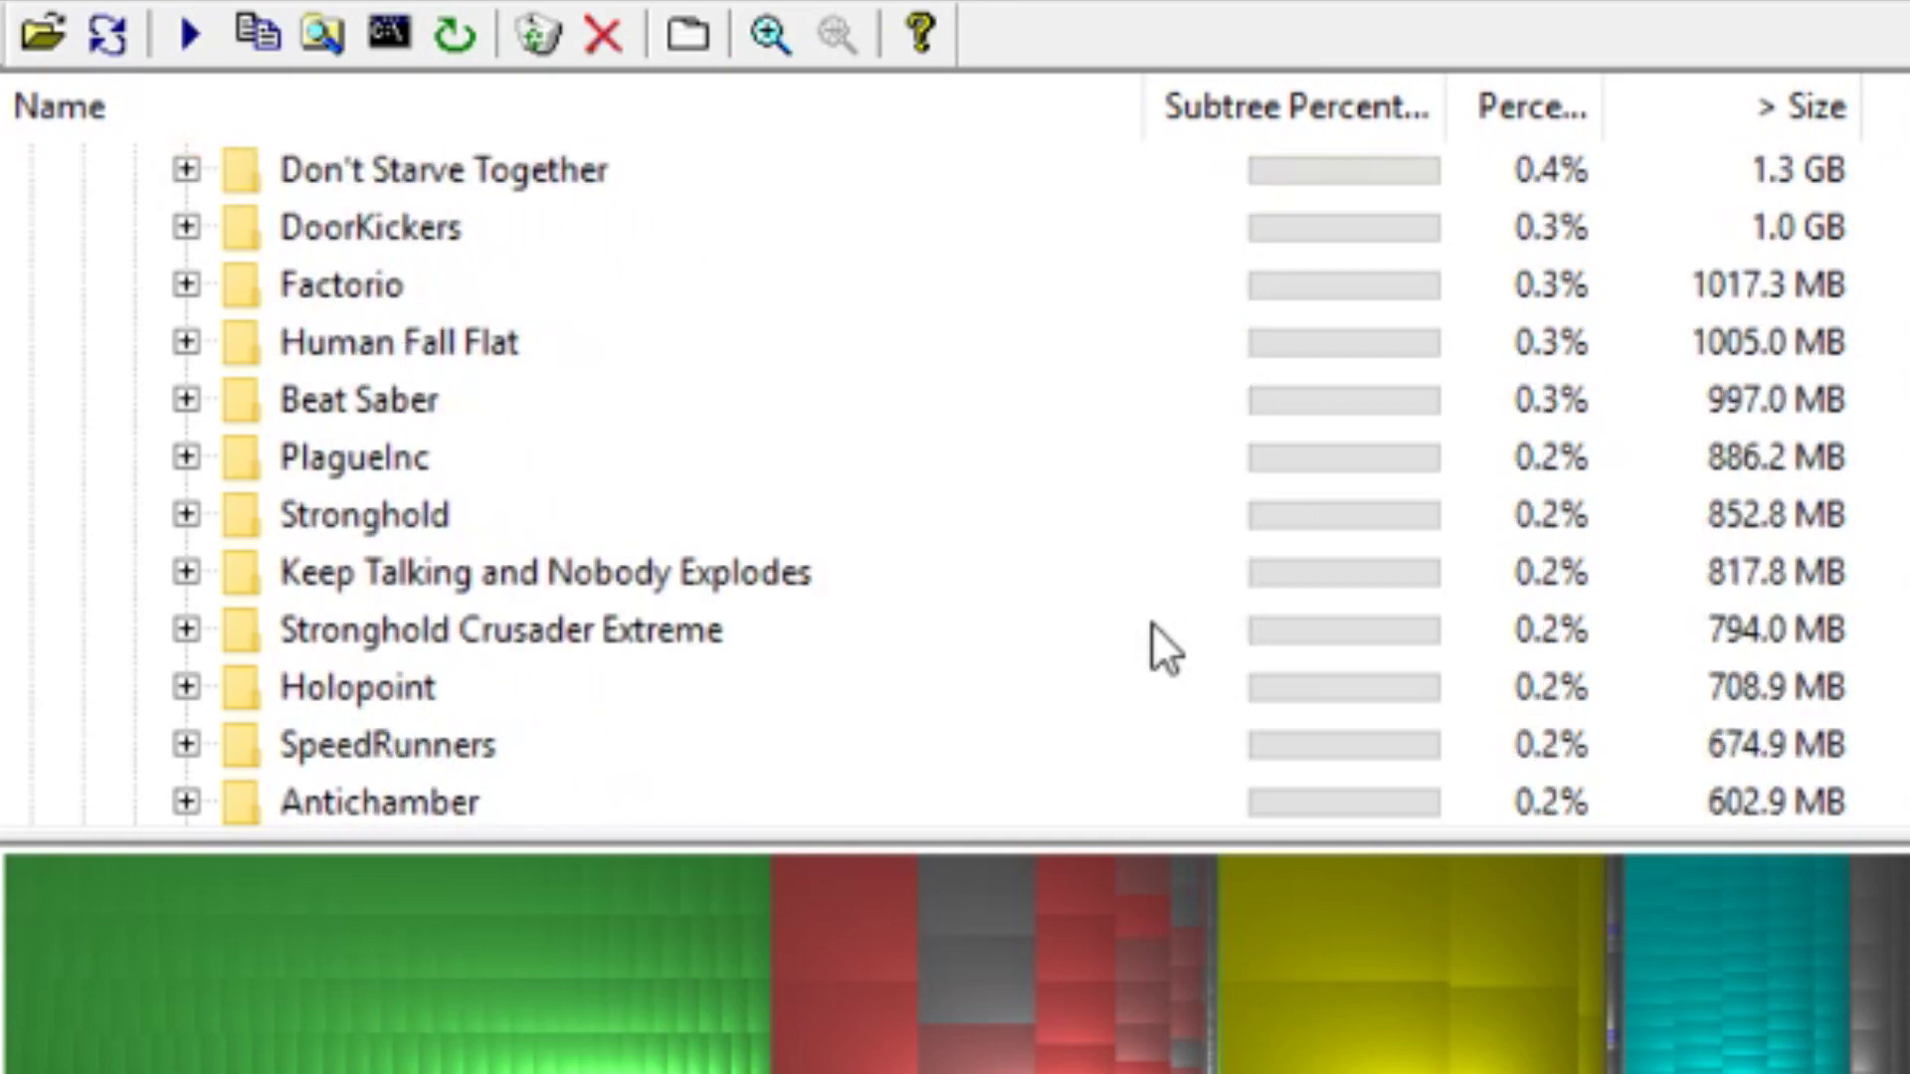
scroll(1150, 622, up, 15)
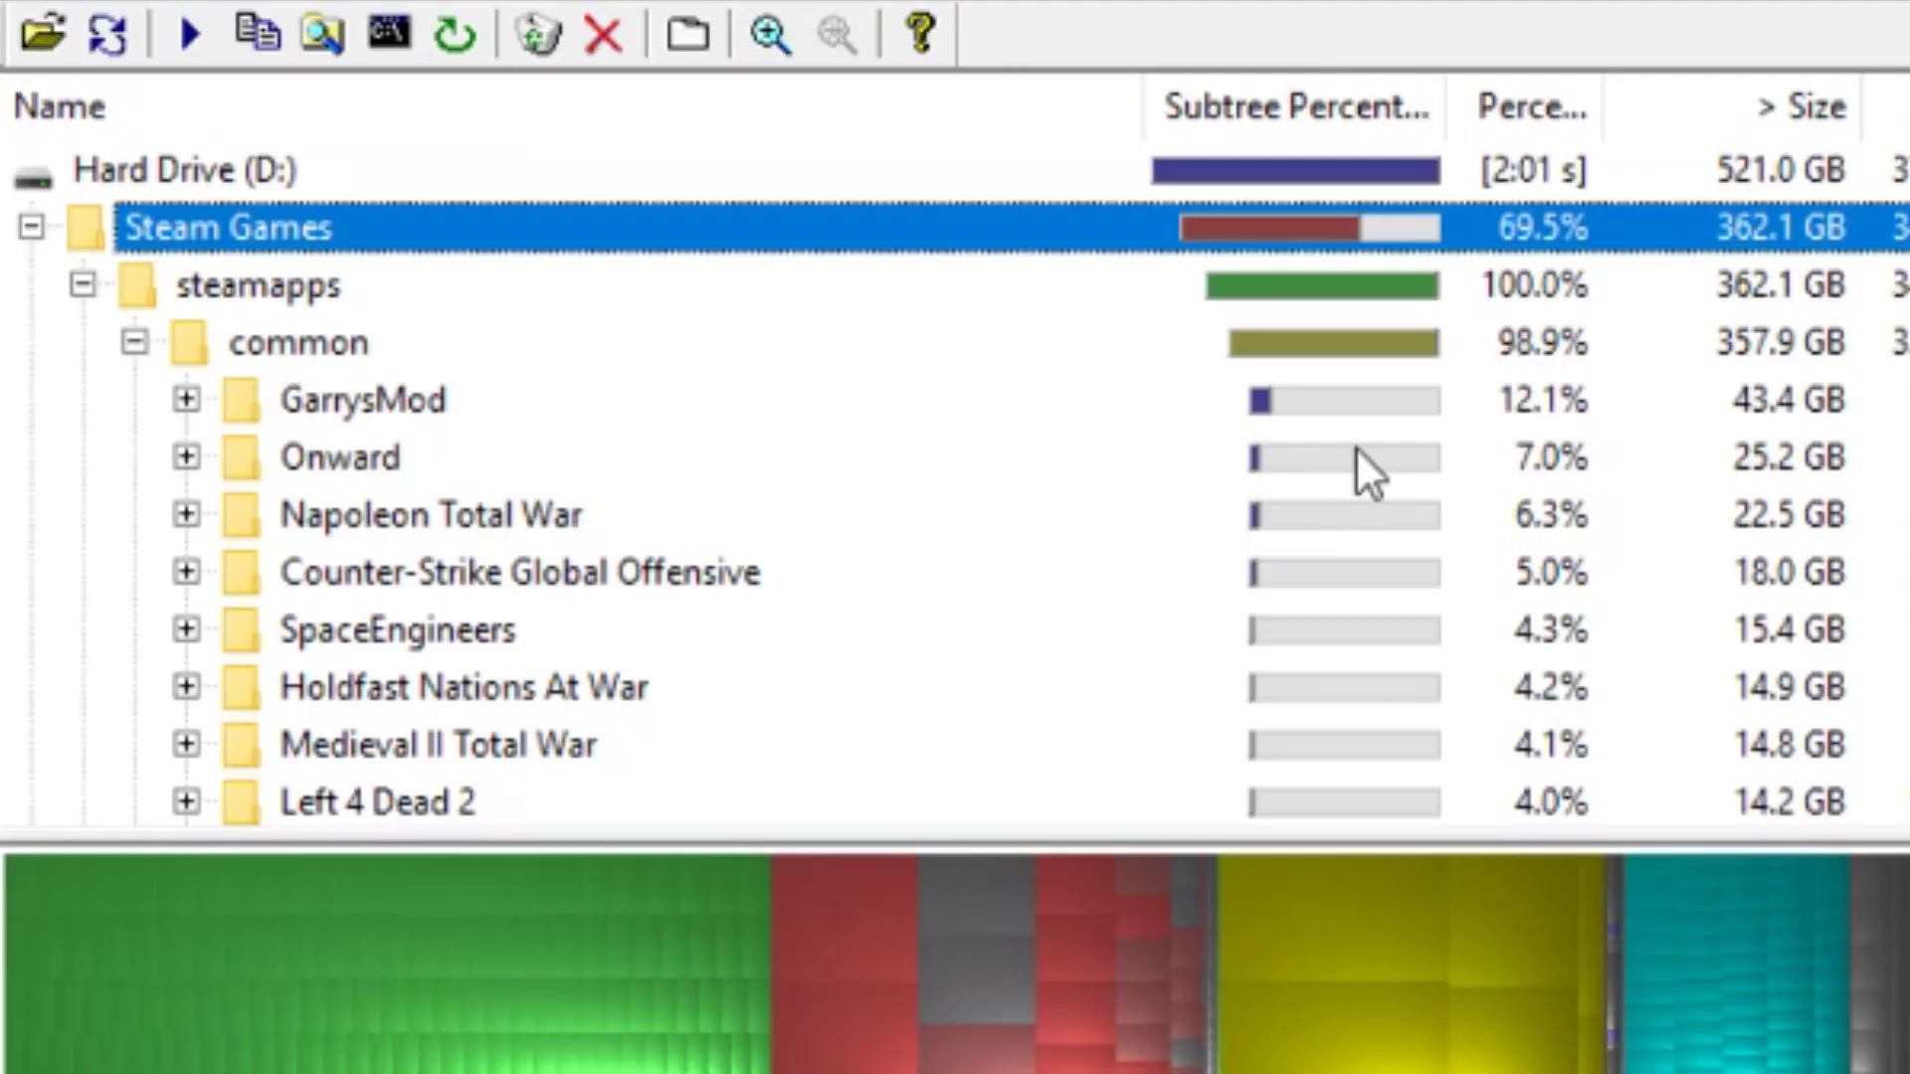
scroll(1357, 448, down, 18)
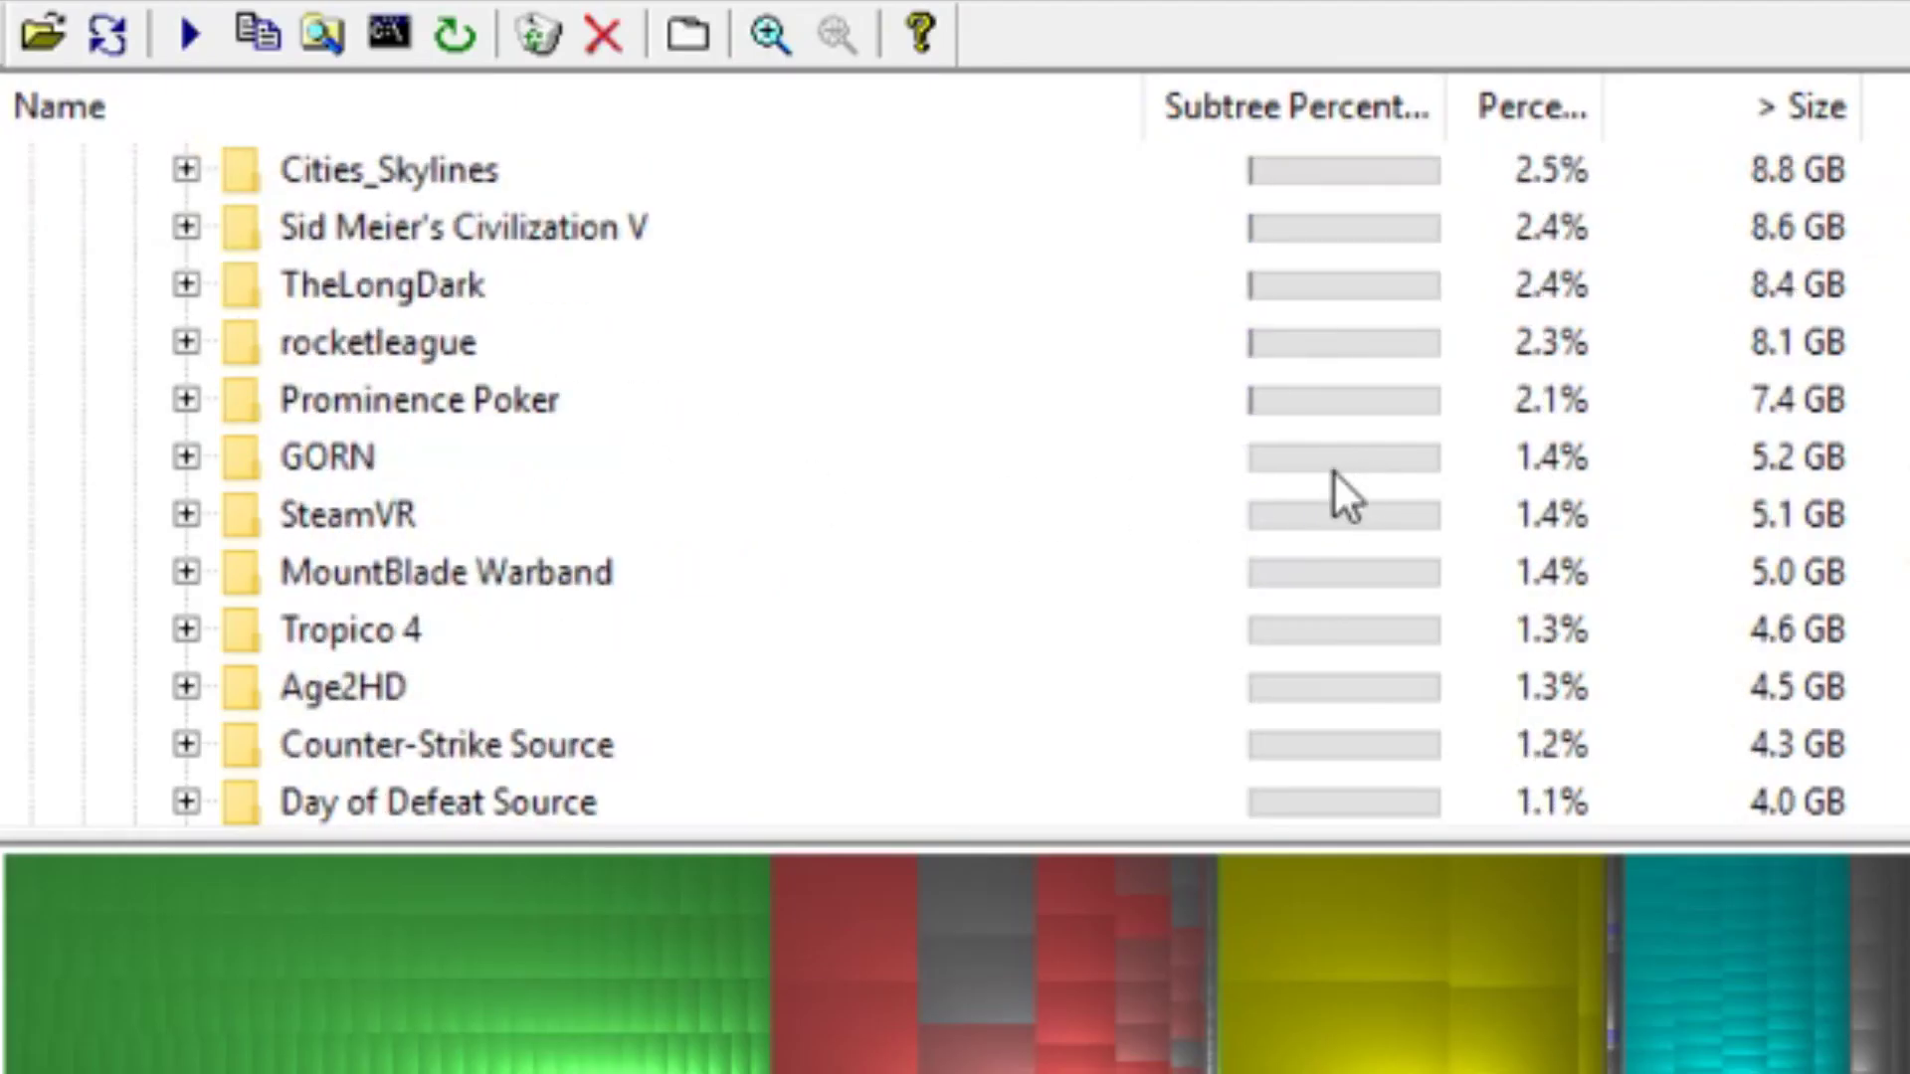
scroll(1357, 507, down, 7)
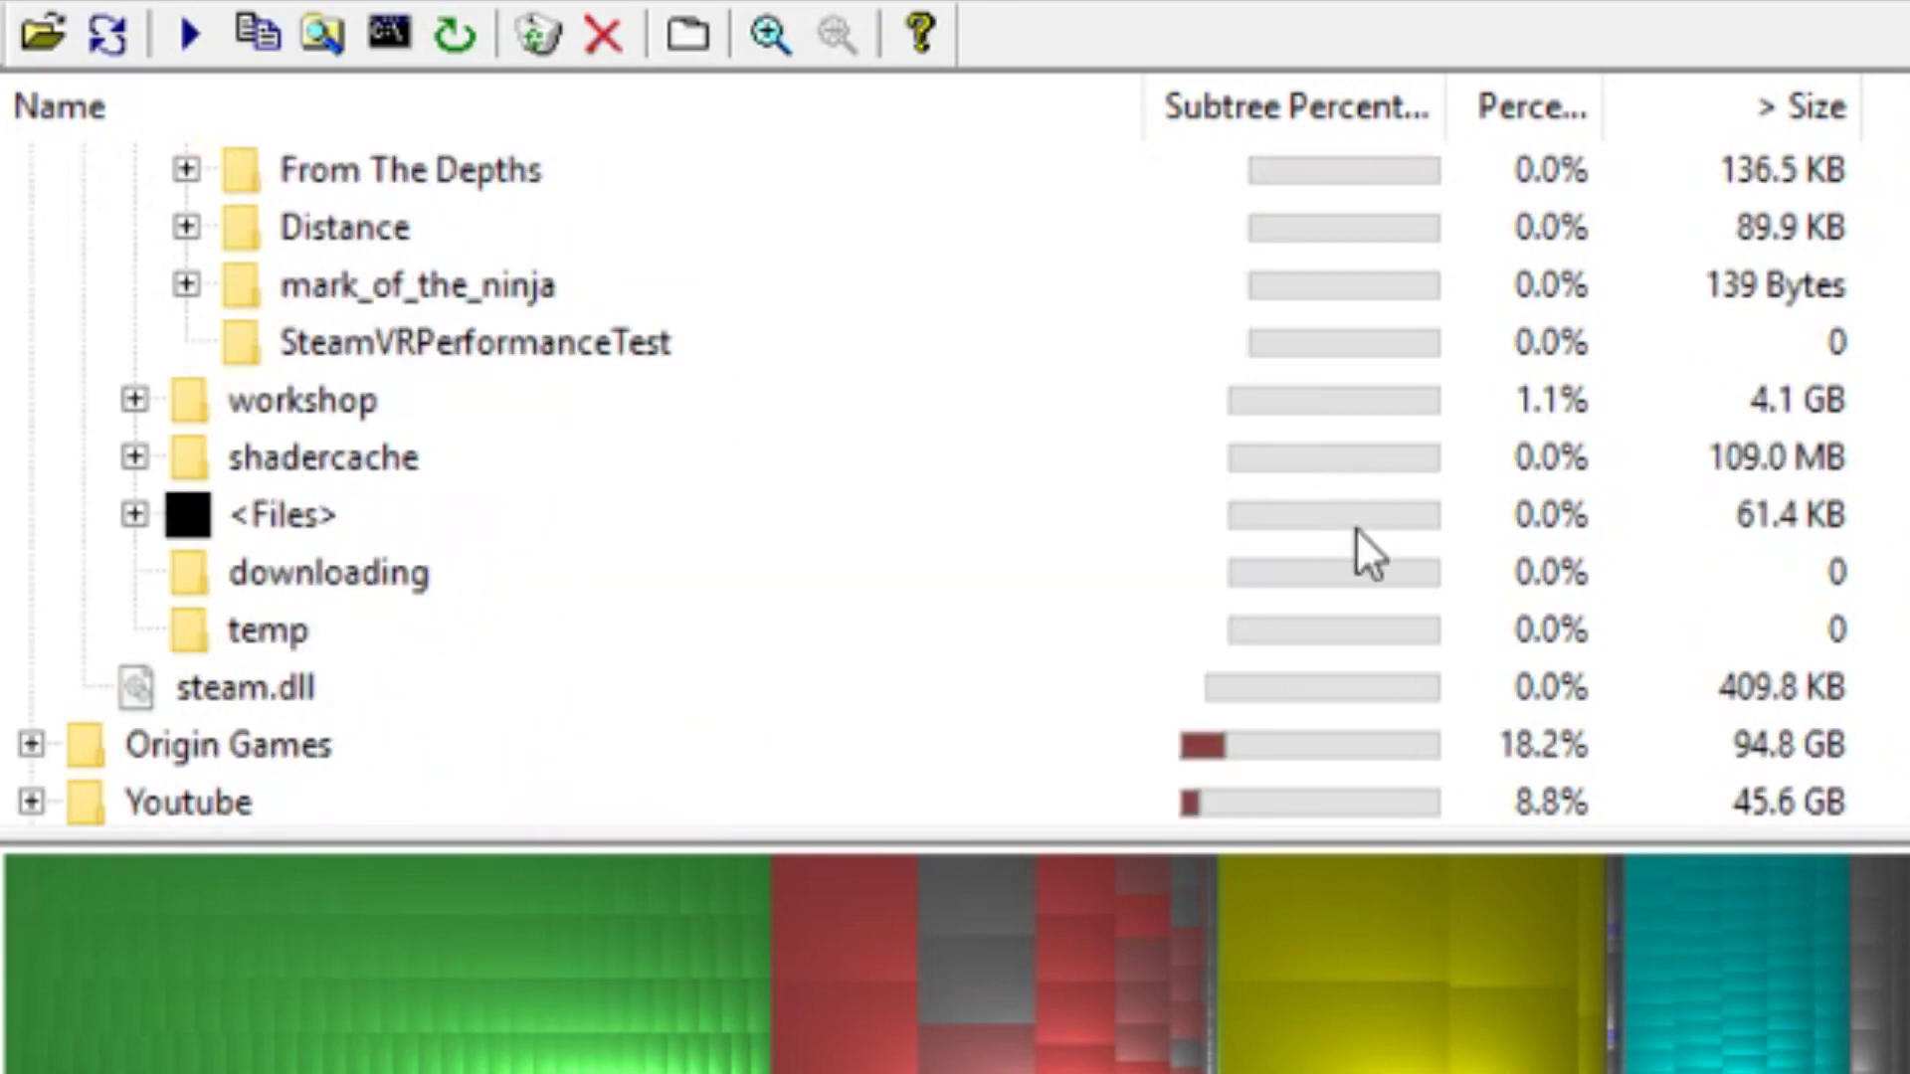
scroll(1193, 611, up, 2)
scroll(1472, 616, up, 15)
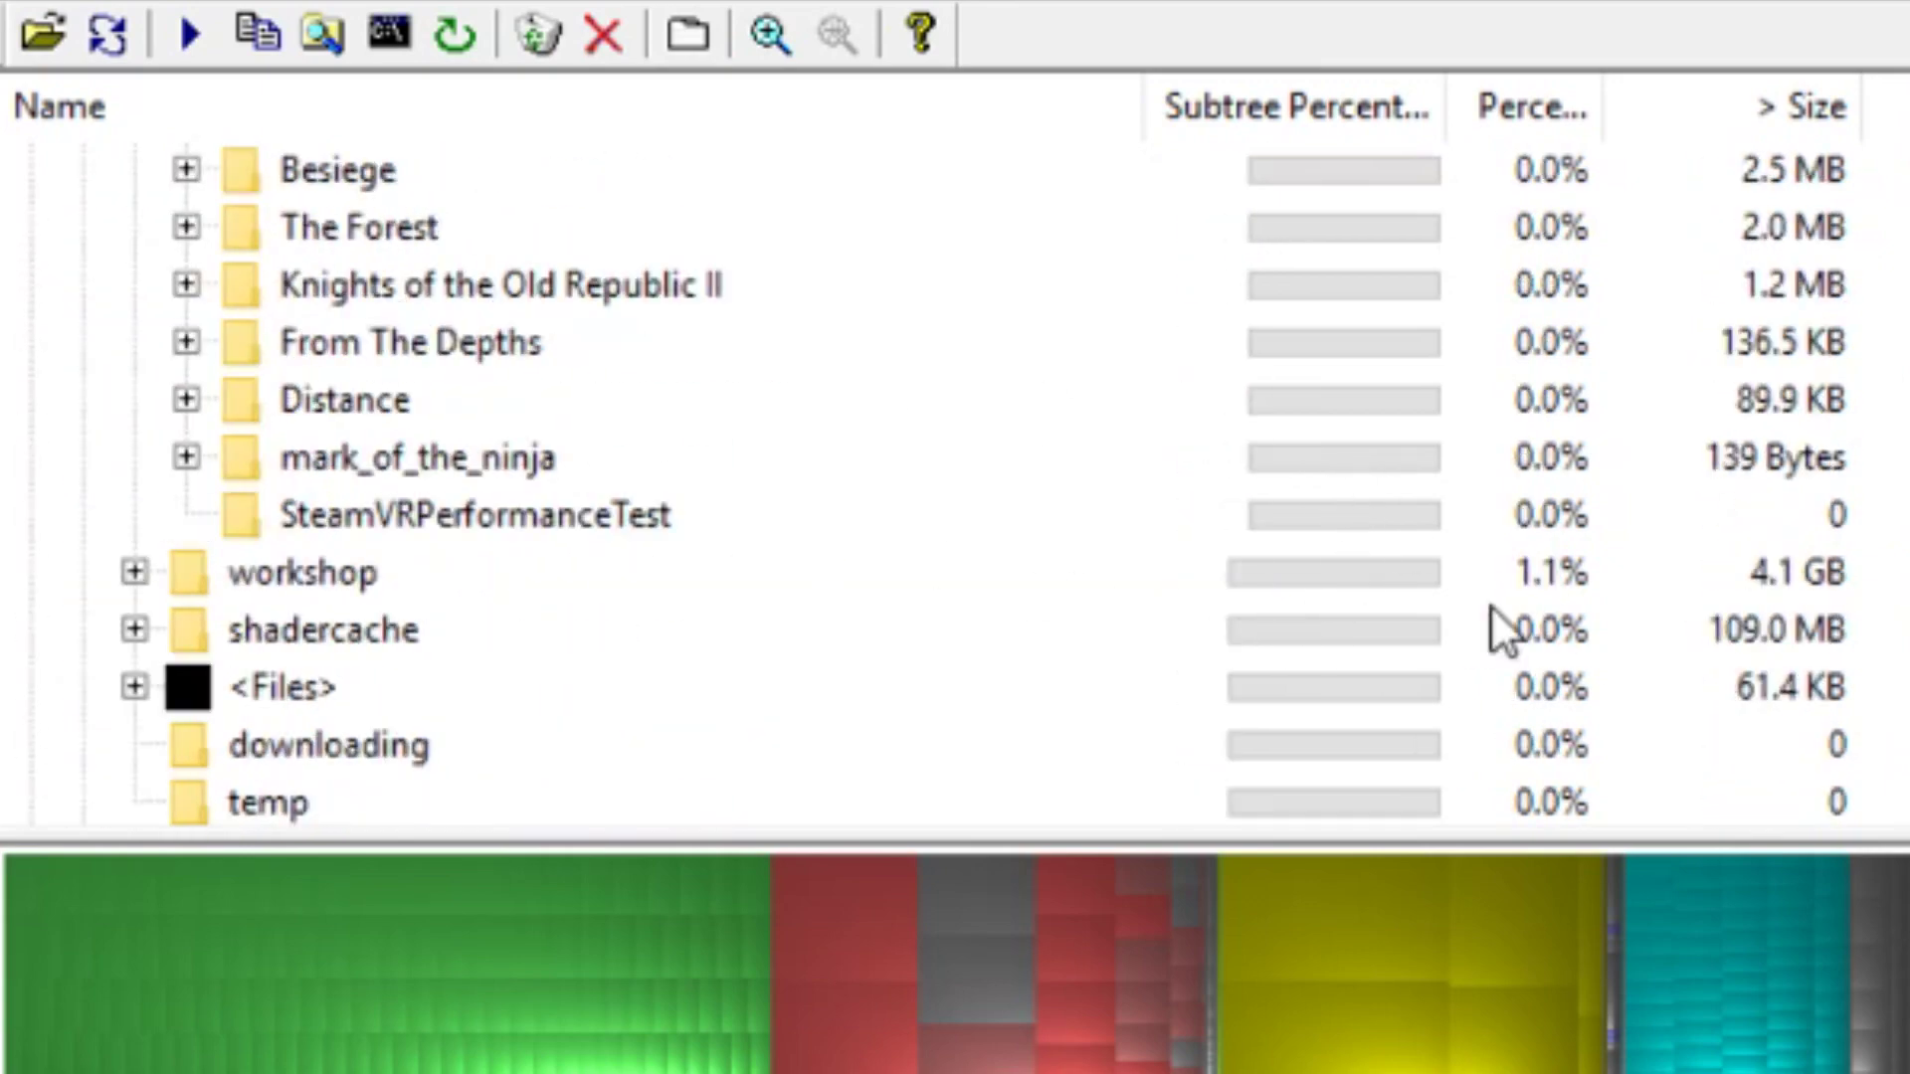
scroll(1373, 603, up, 5)
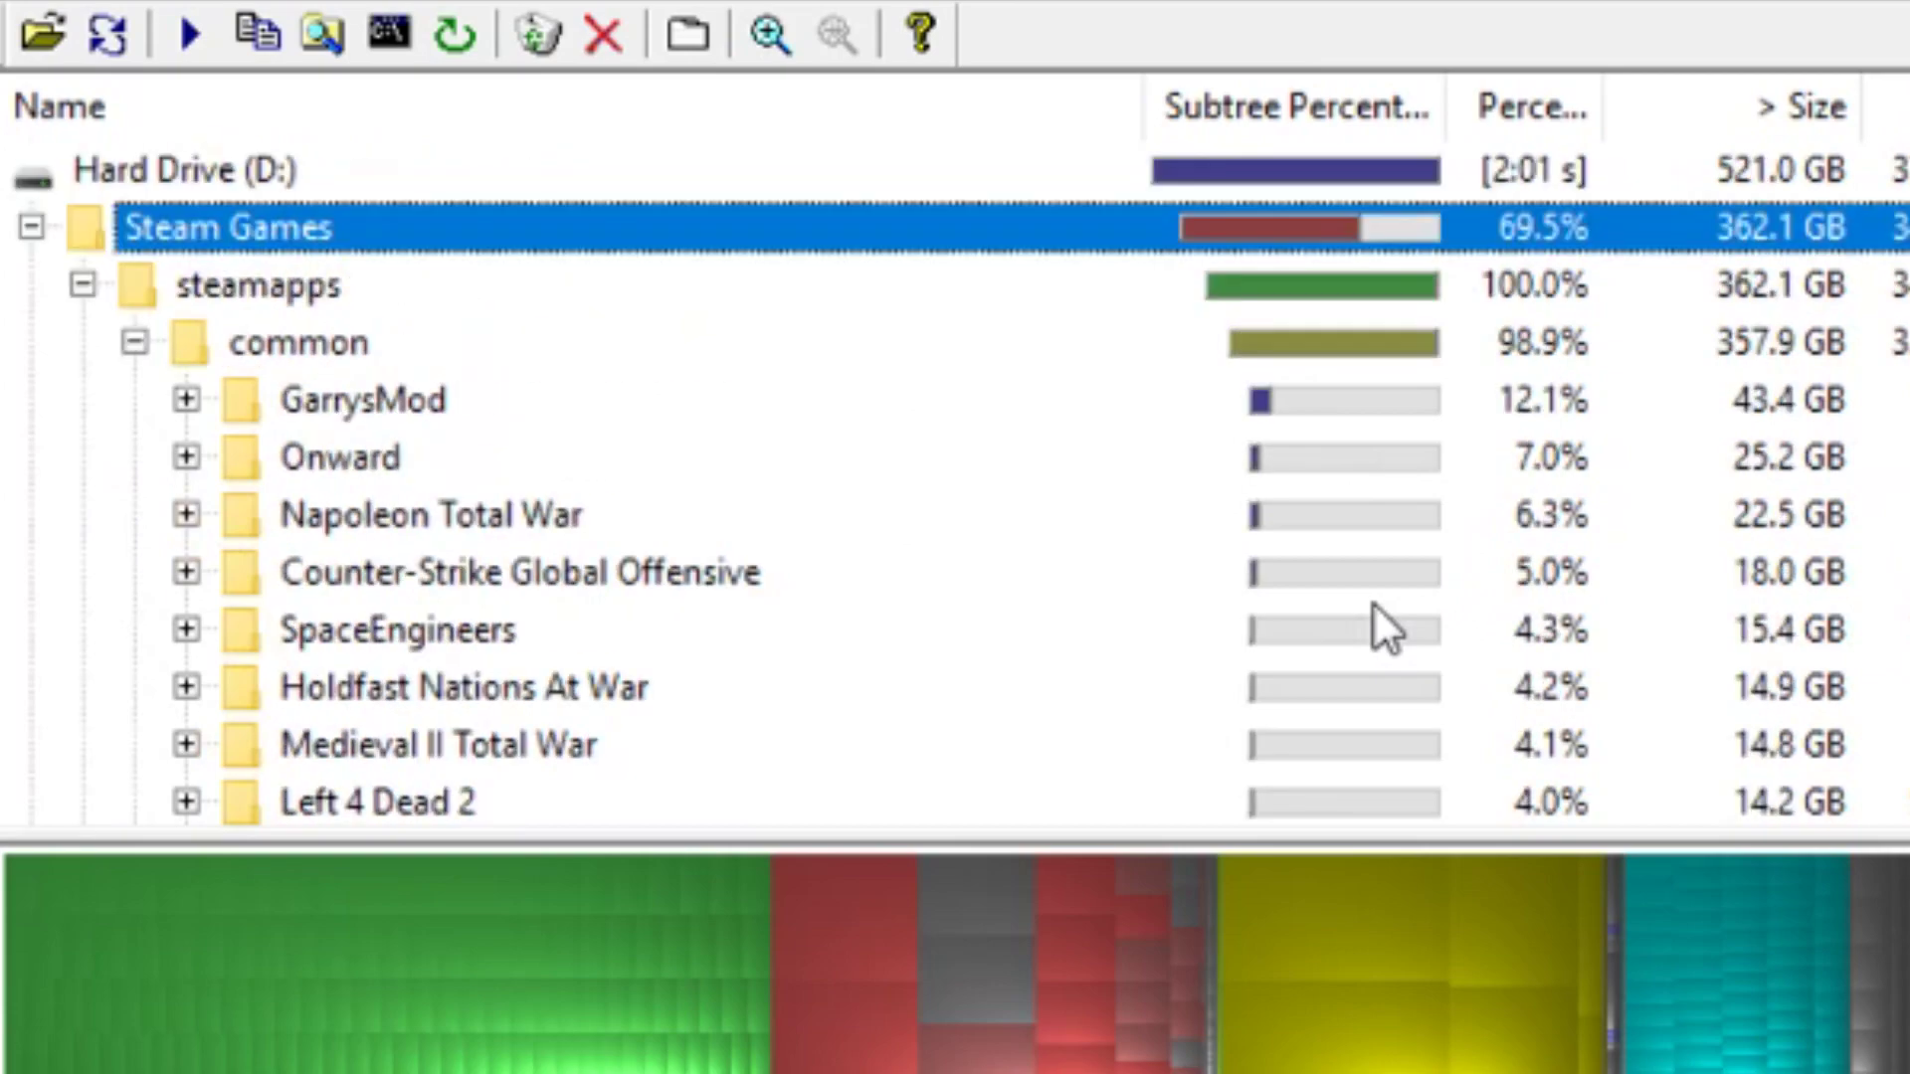
Step: Collapse common, steamapps and Steam Games, and look over the top-level folders of Hard Drive (D:)
click(140, 348)
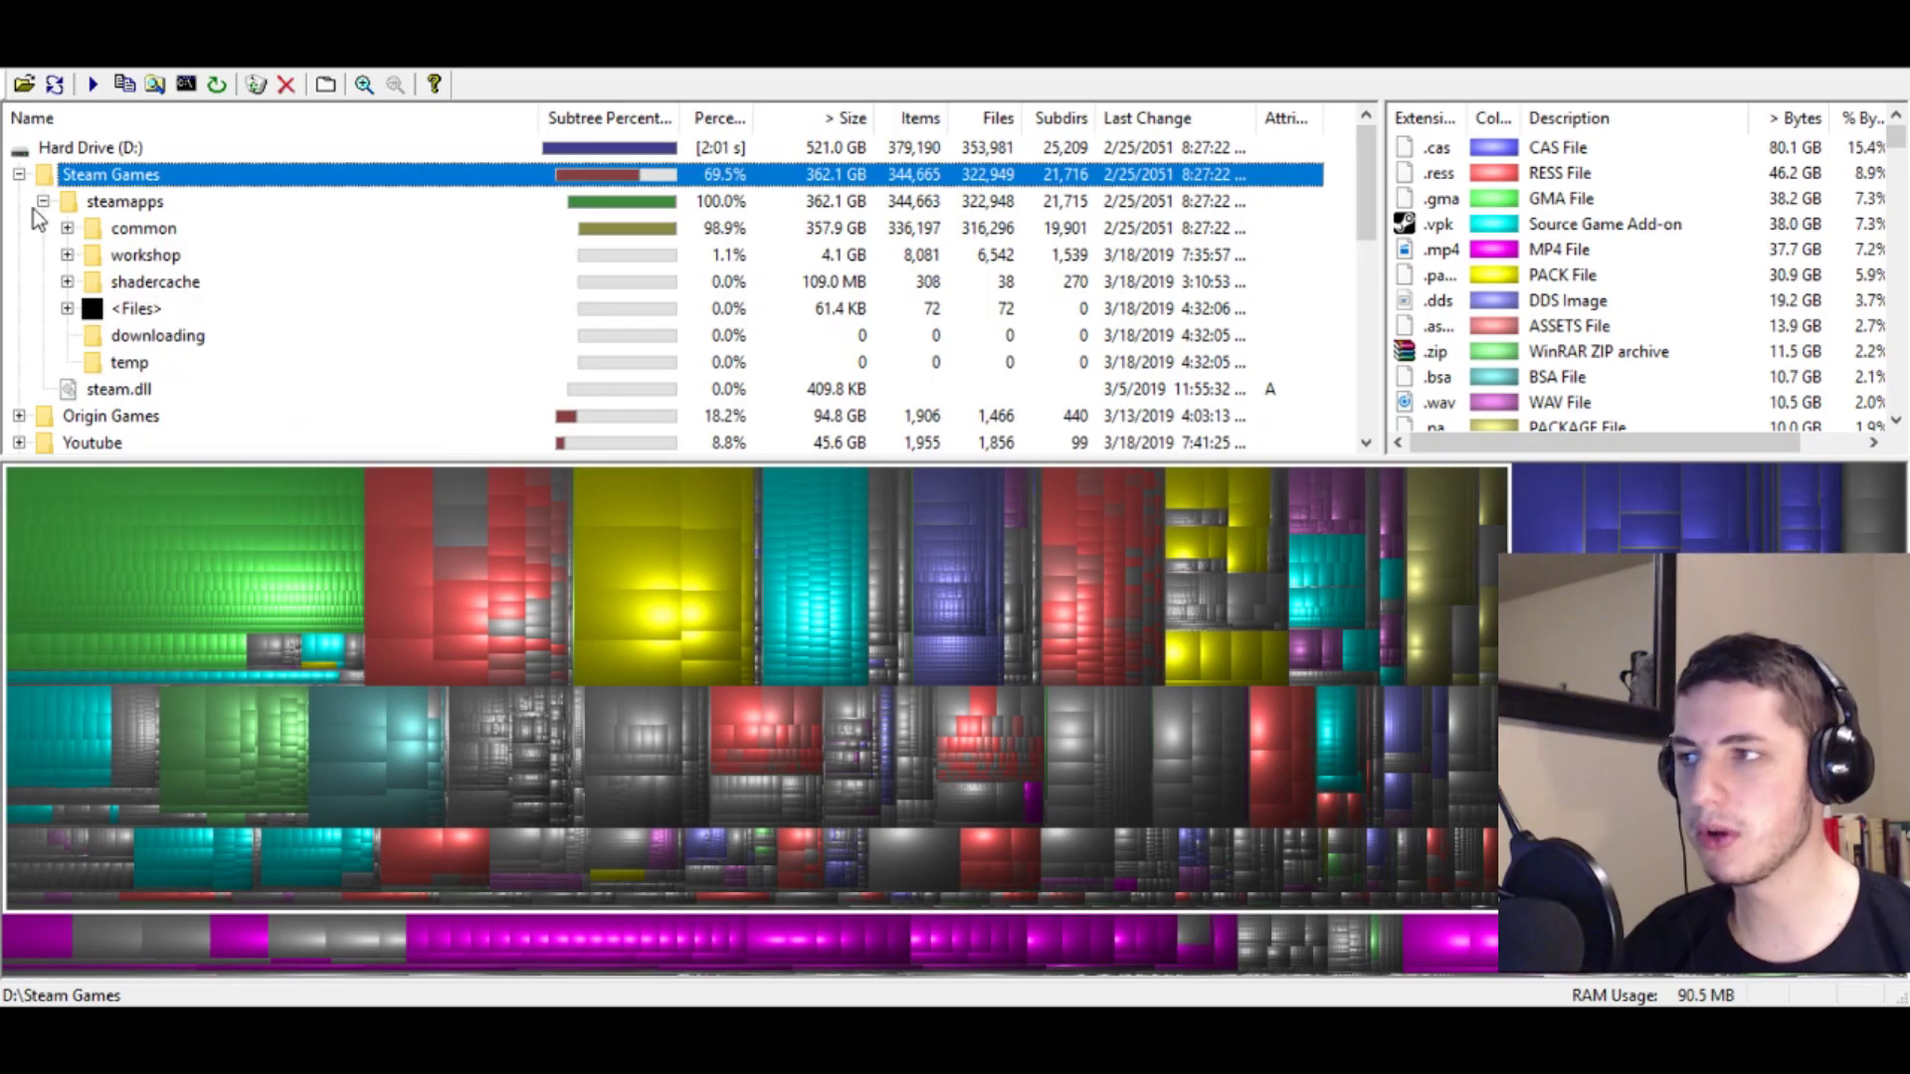
click(82, 284)
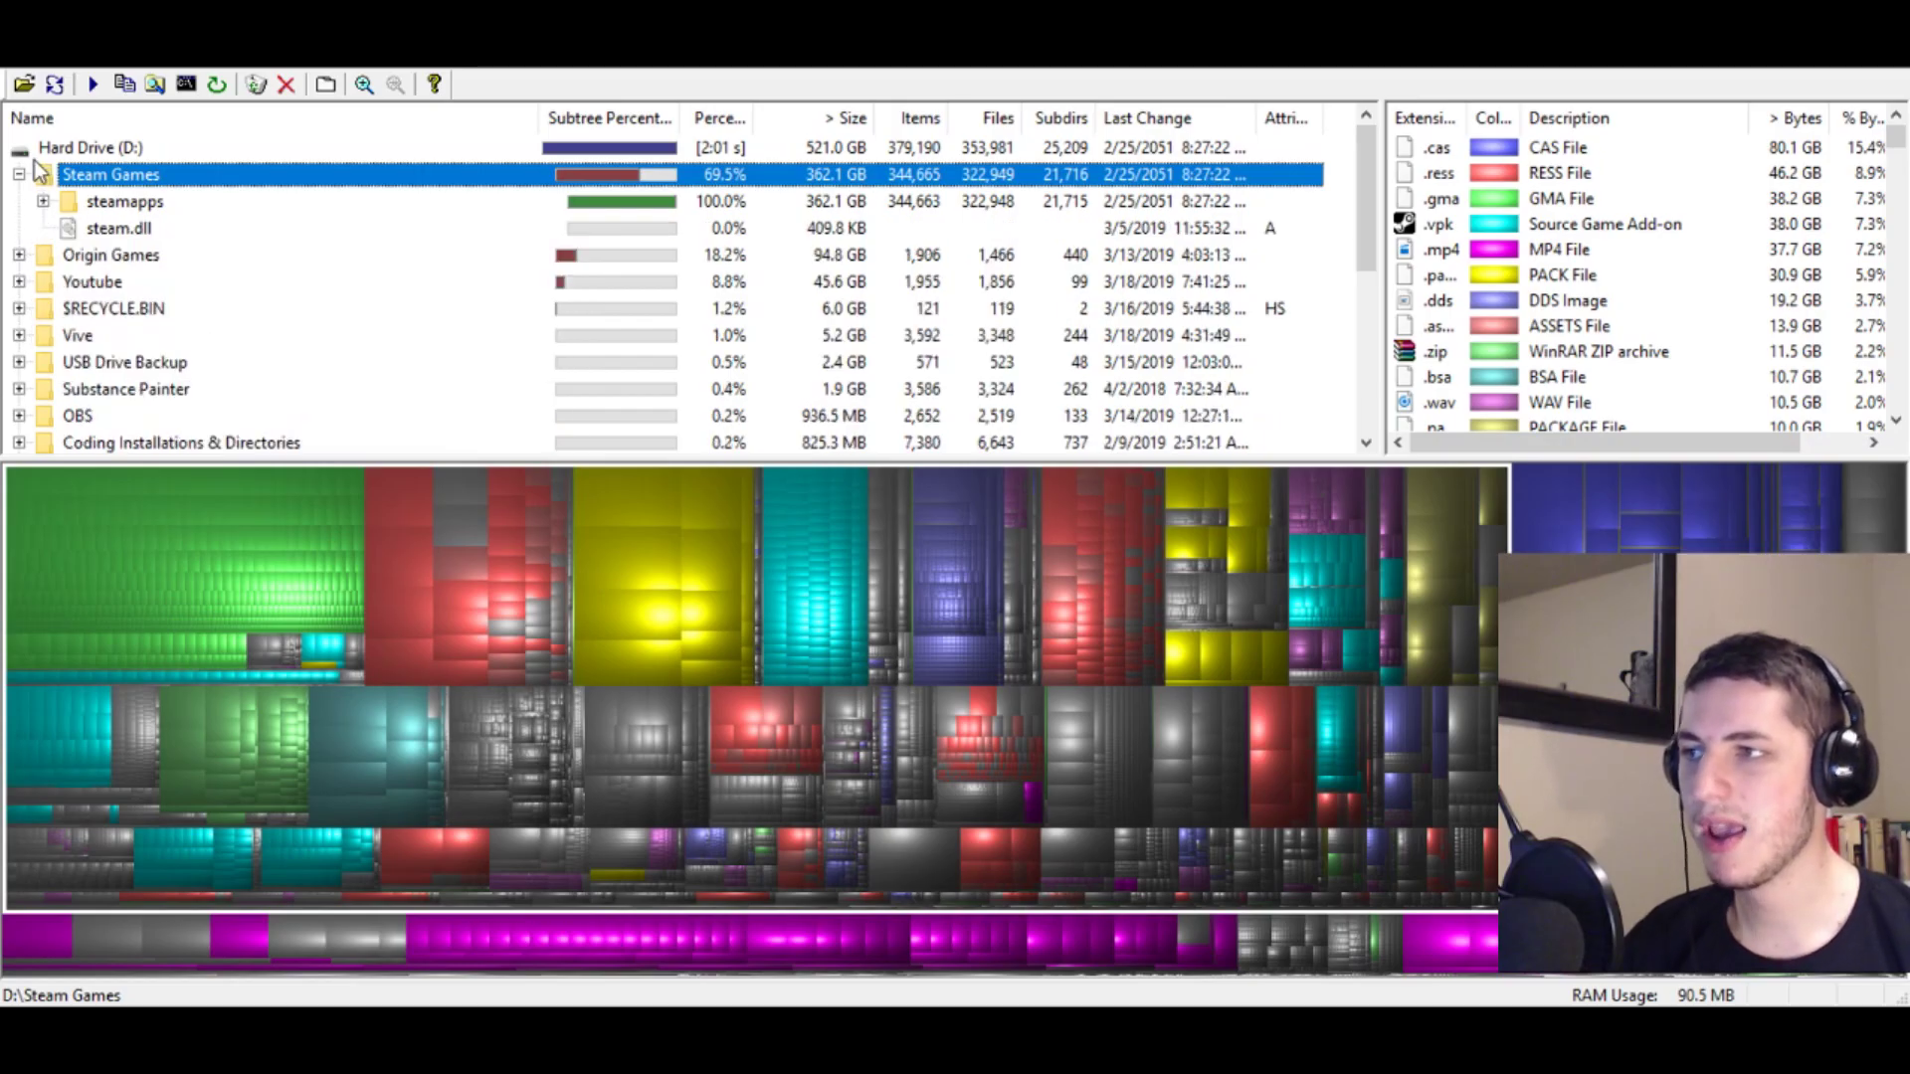
click(19, 175)
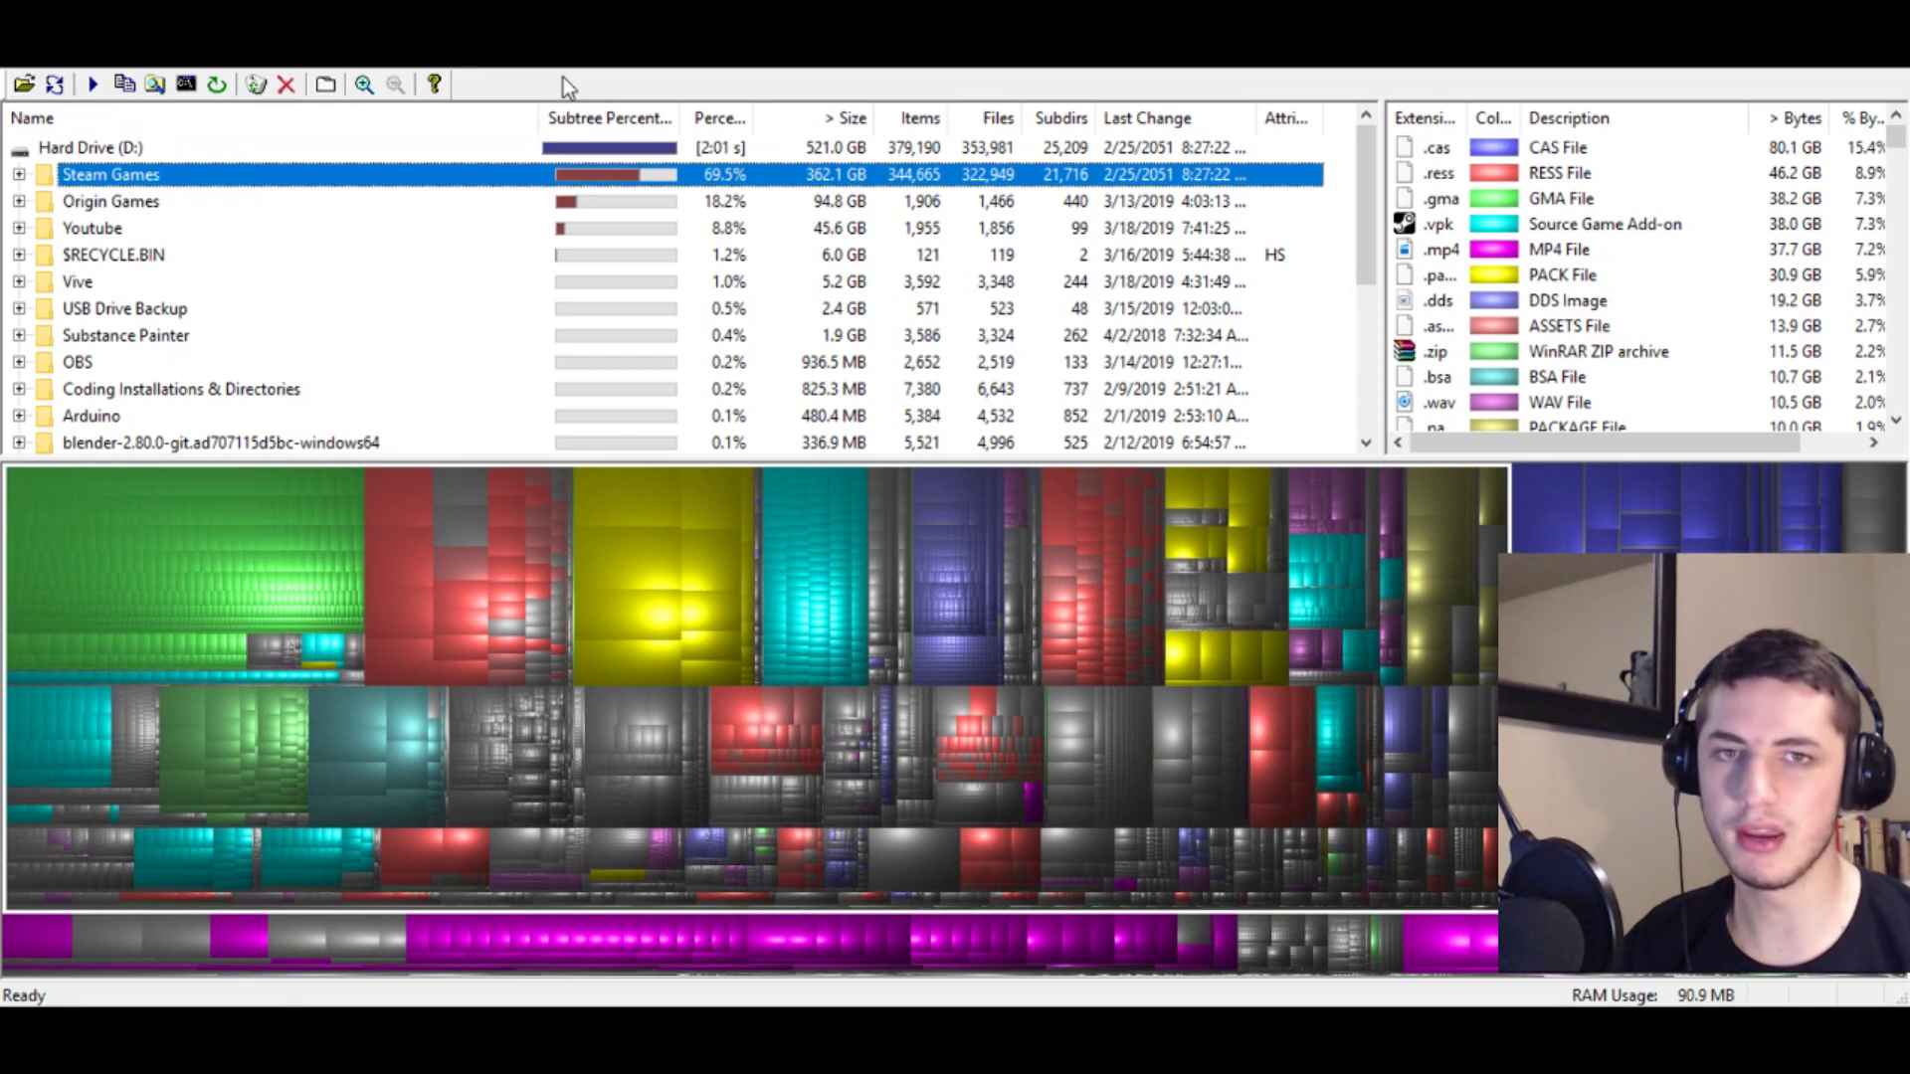
scroll(384, 375, down, 4)
scroll(463, 290, up, 4)
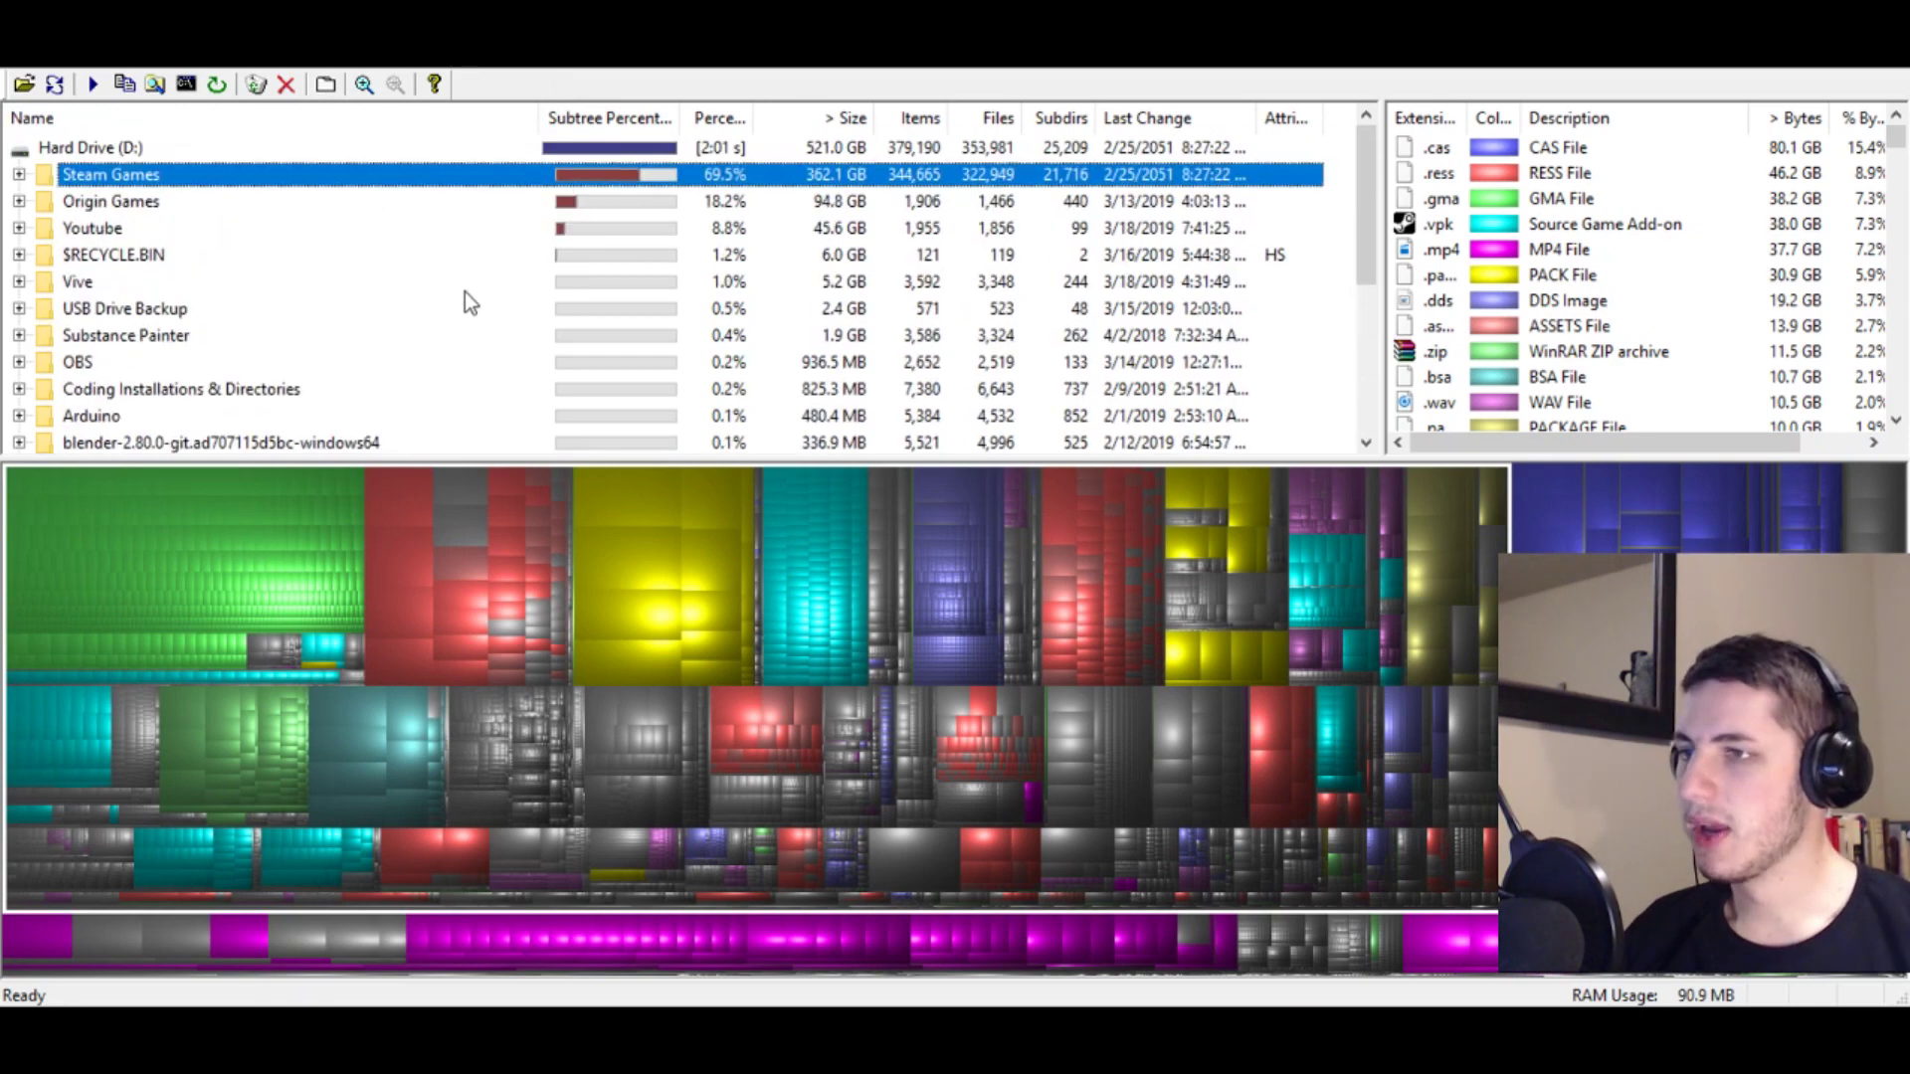
scroll(221, 205, down, 4)
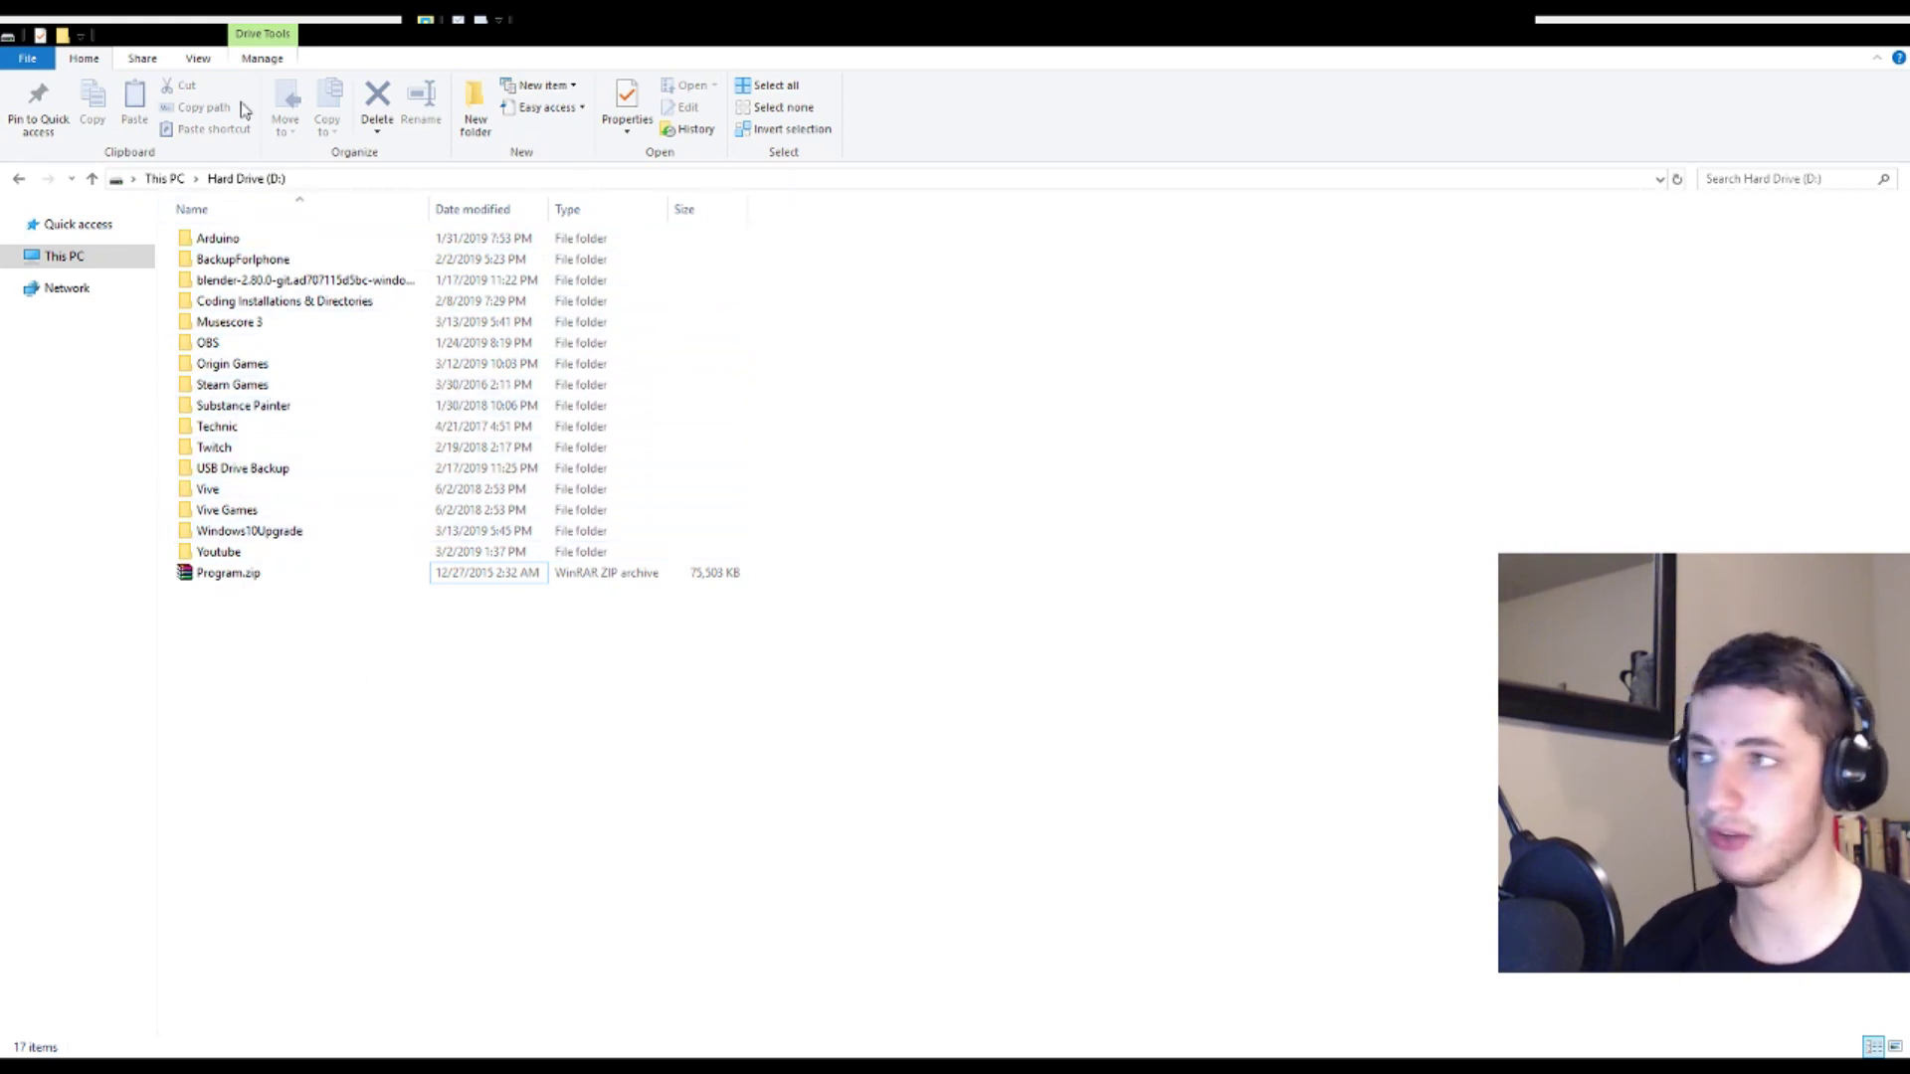
Step: In File Explorer, show the view options for Hard Drive (D:) and sort its contents by size
click(211, 62)
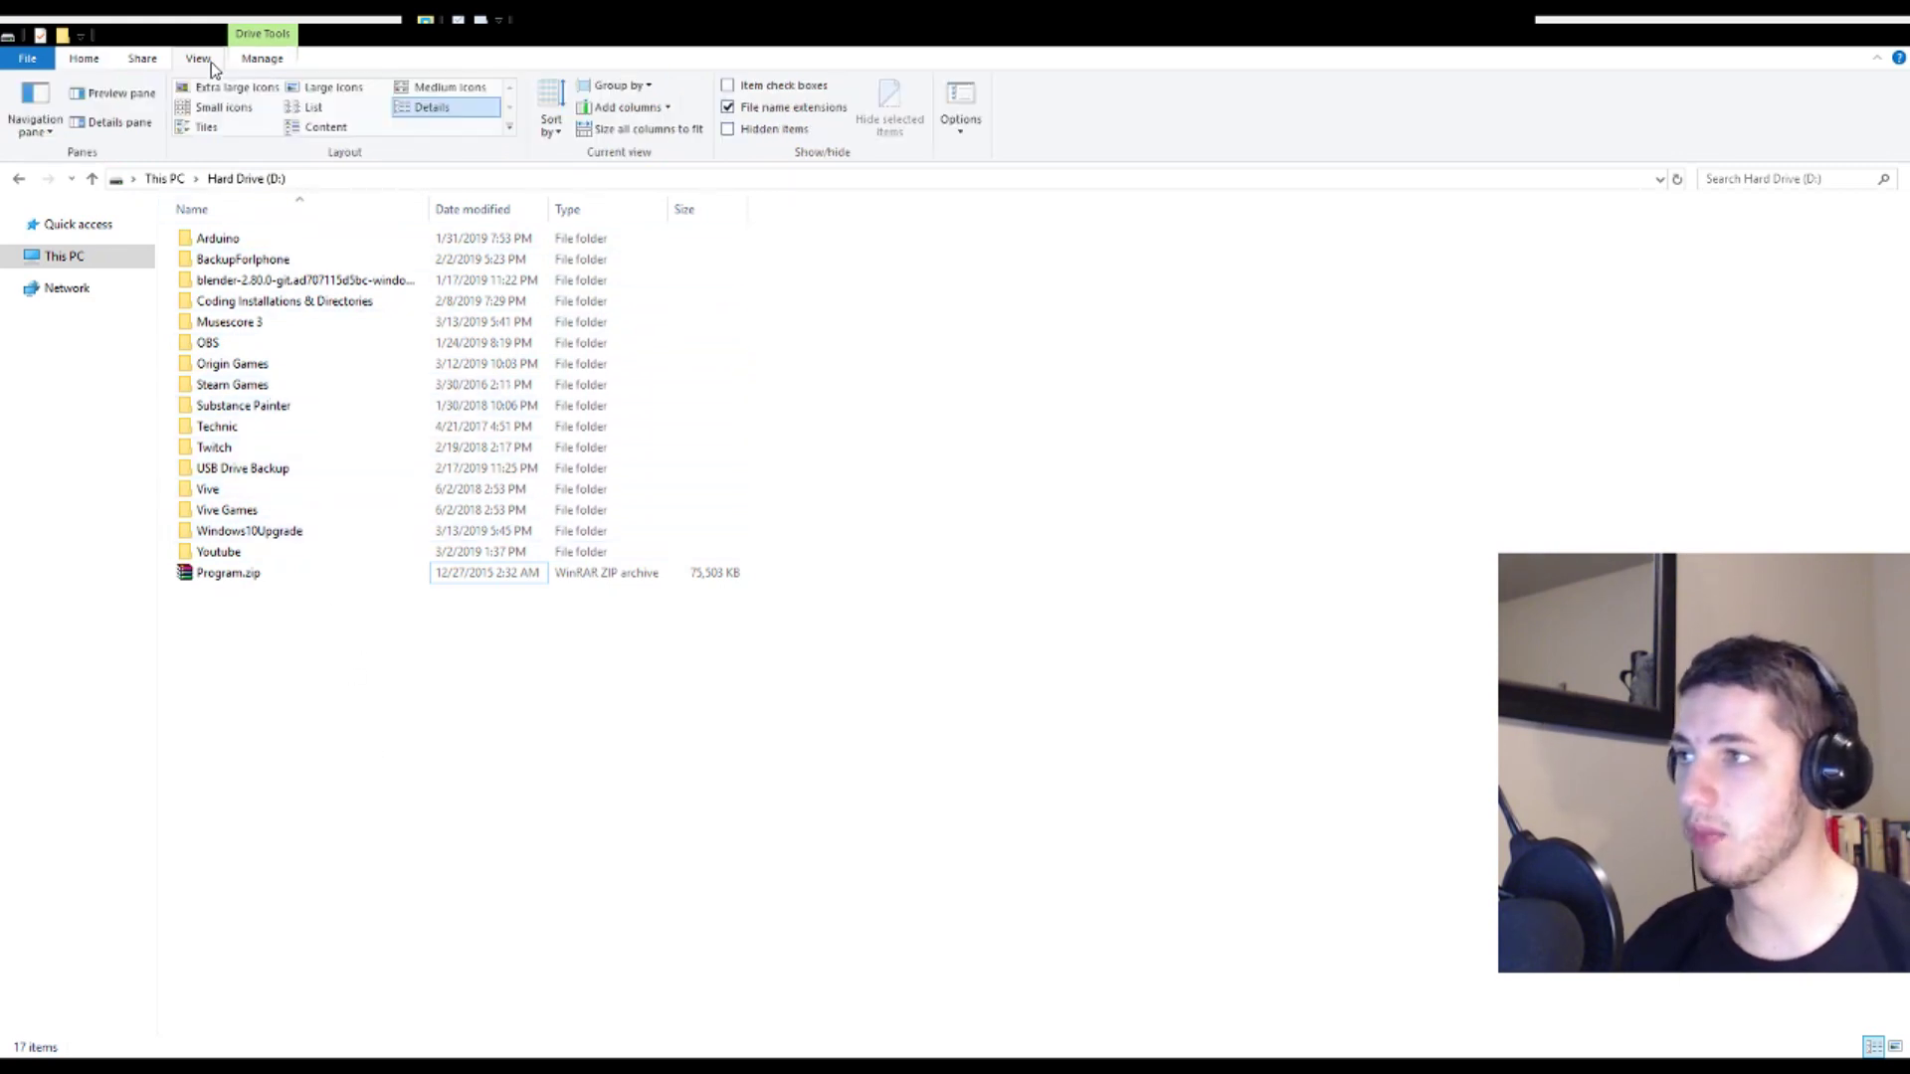
click(588, 235)
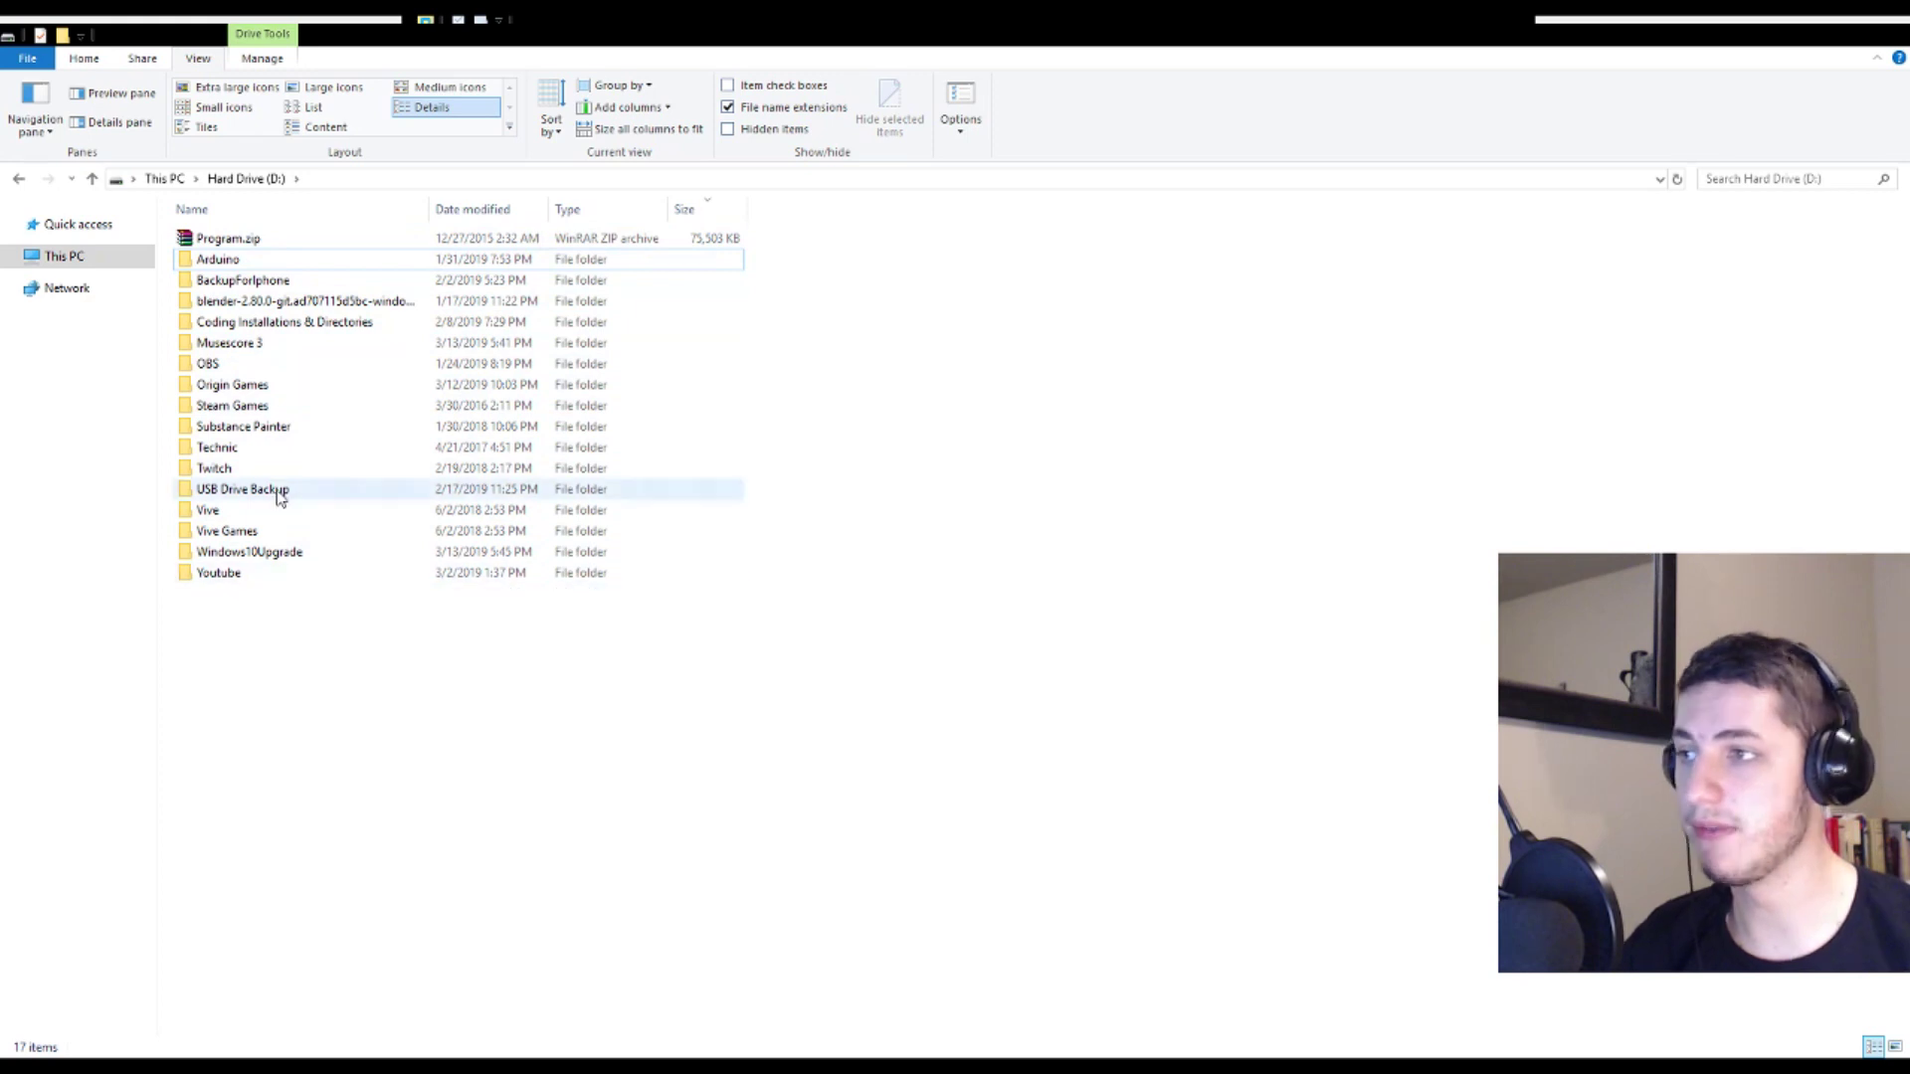
click(277, 261)
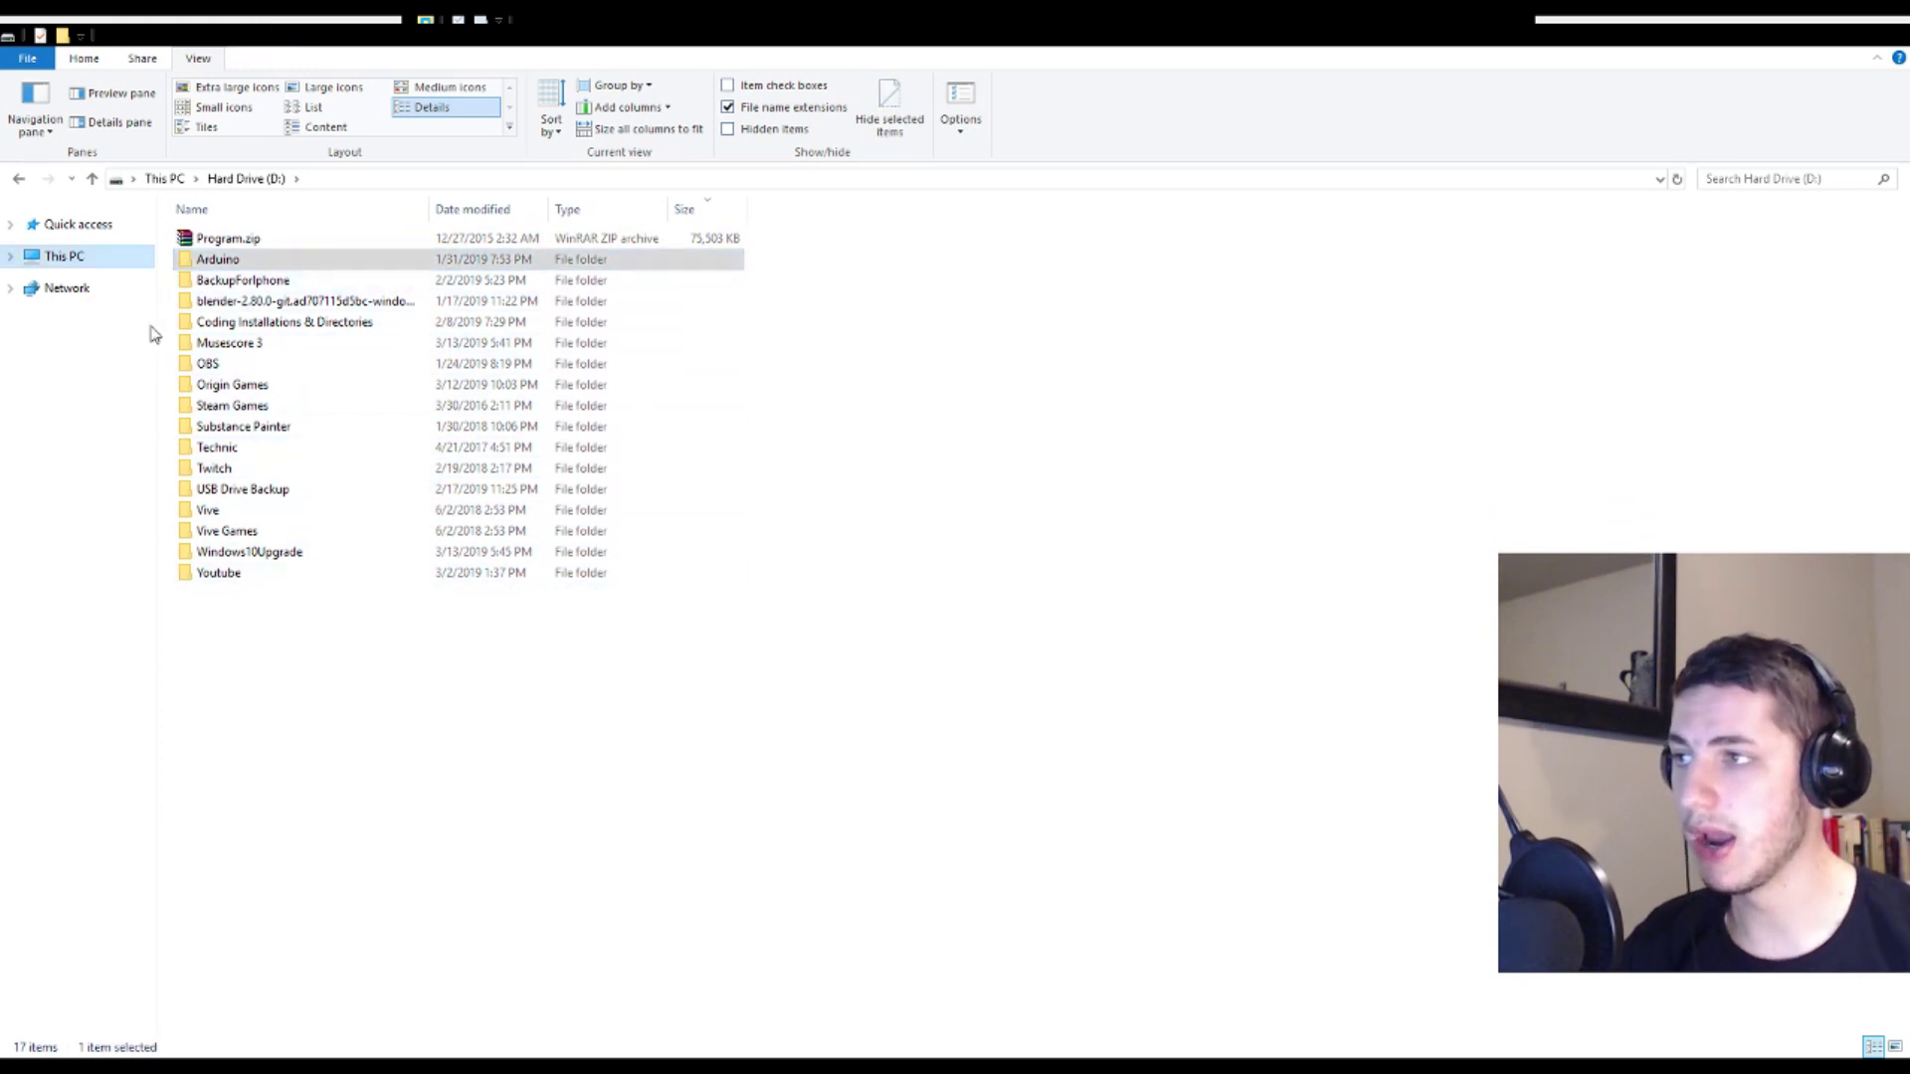
click(879, 430)
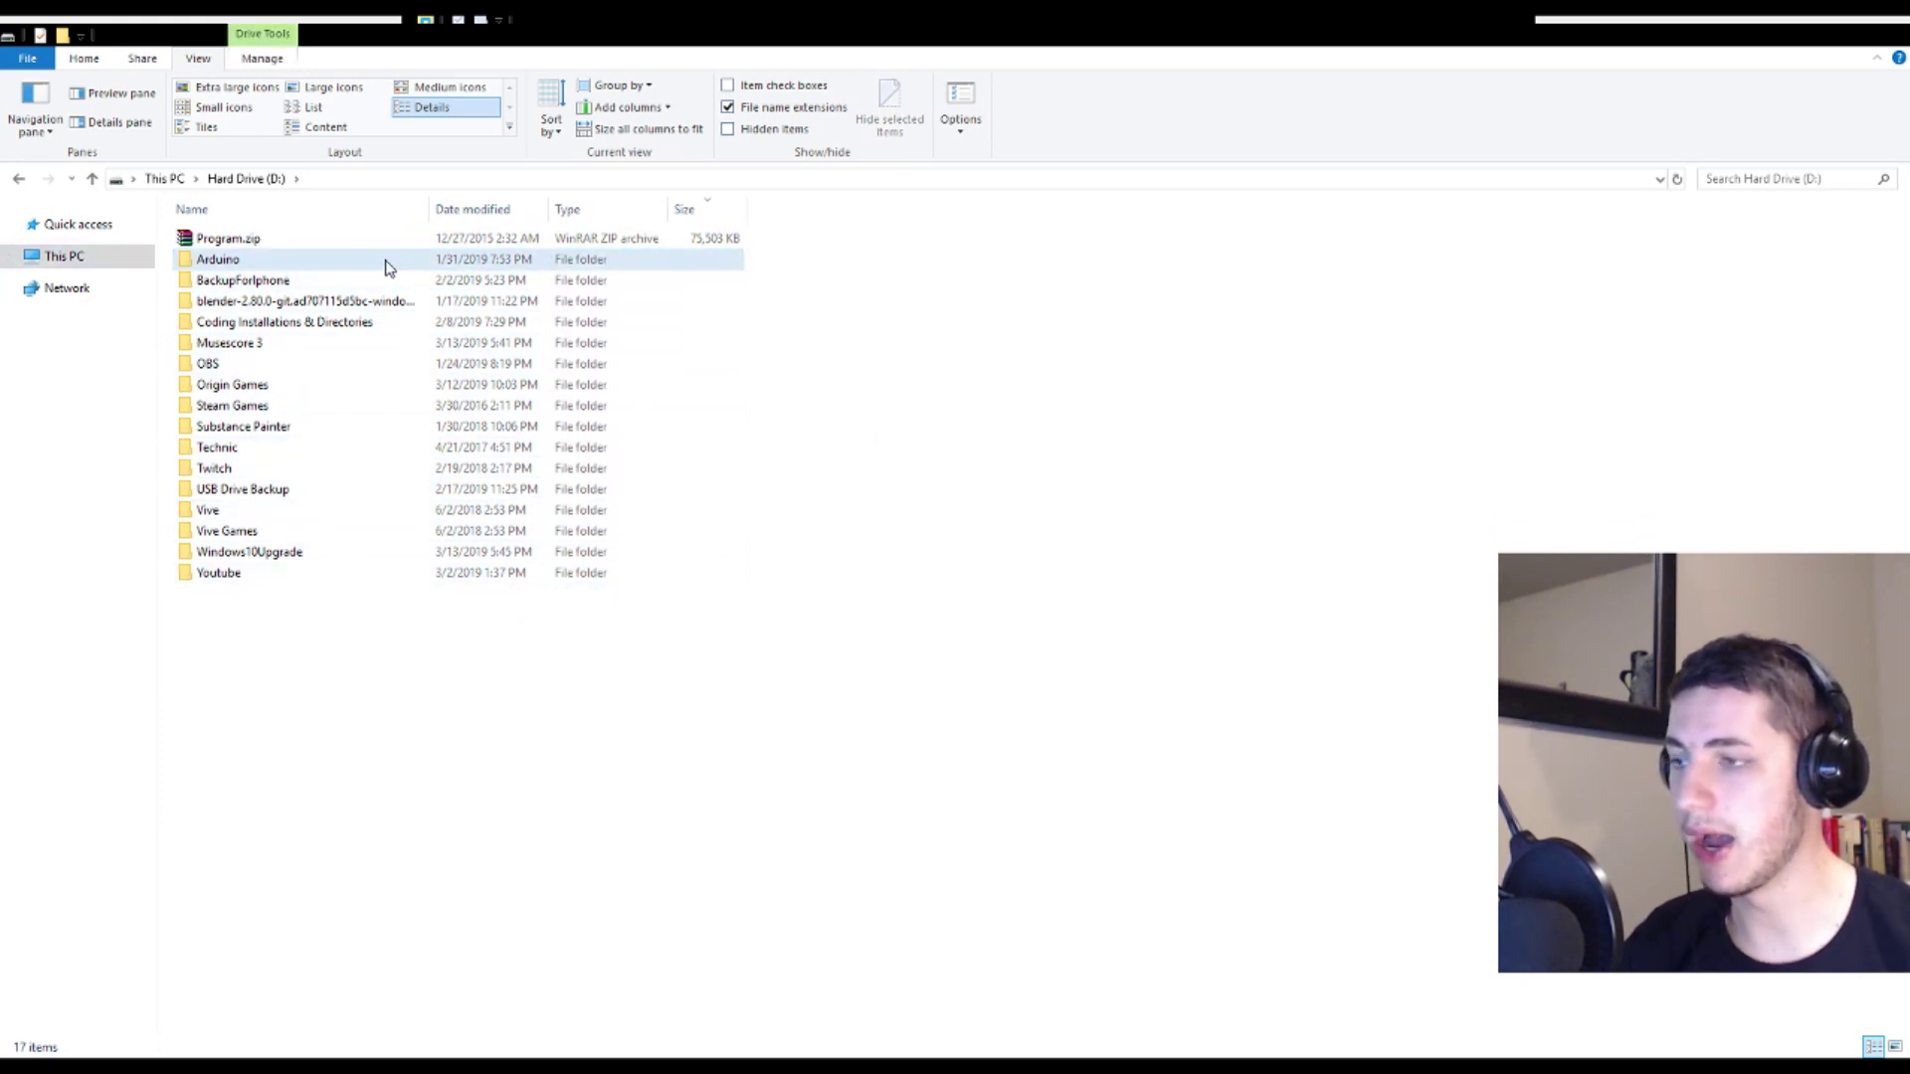